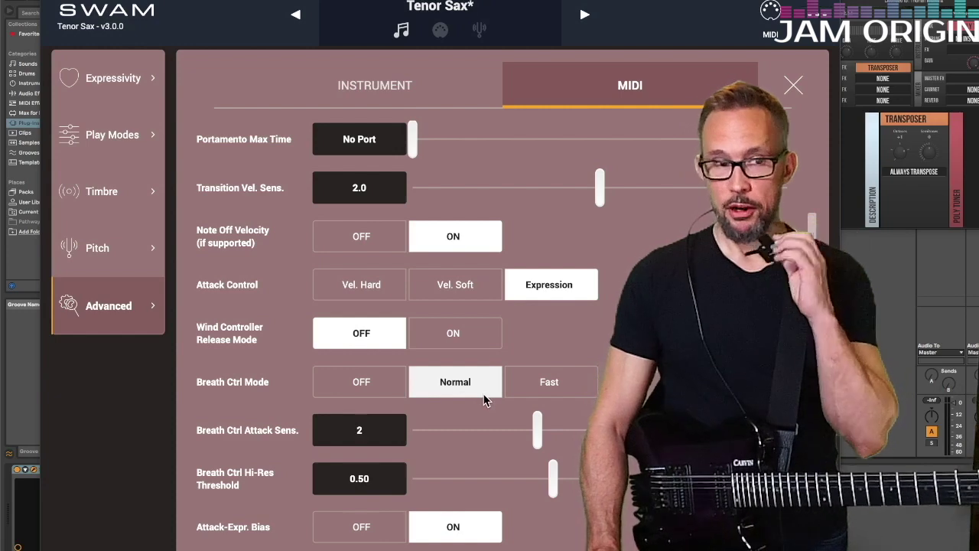
# Set the MIDI Breath Ctrl Mode to Fast and the Breath Ctrl Attack Sens. to 4
pyautogui.click(547, 383)
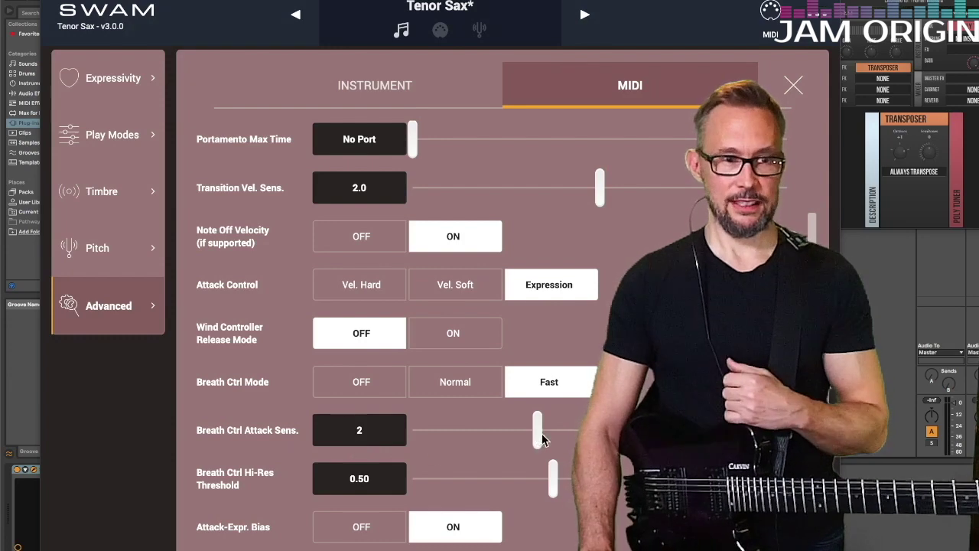
pyautogui.moveTo(537, 439); pyautogui.dragTo(620, 440)
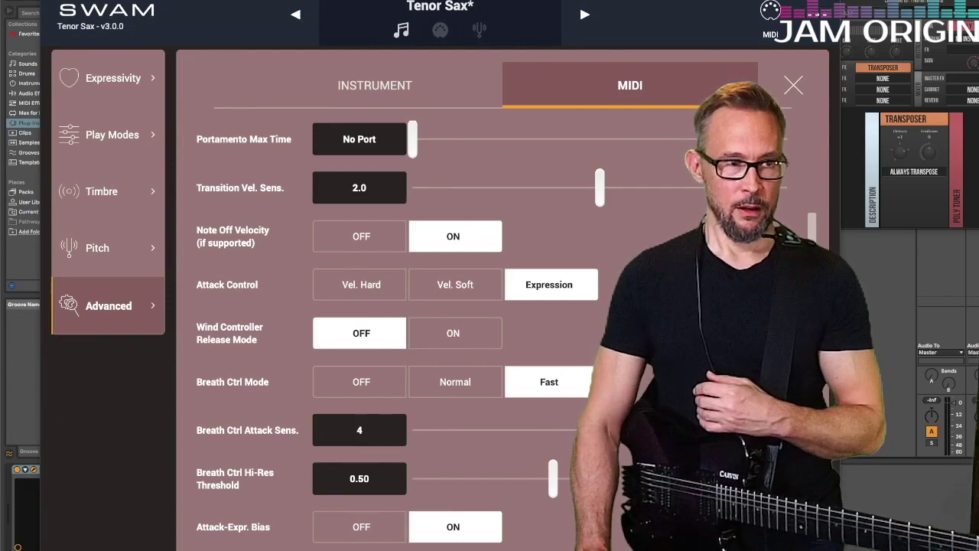
pyautogui.scroll(-1, 490, 321)
pyautogui.scroll(-3, 382, 321)
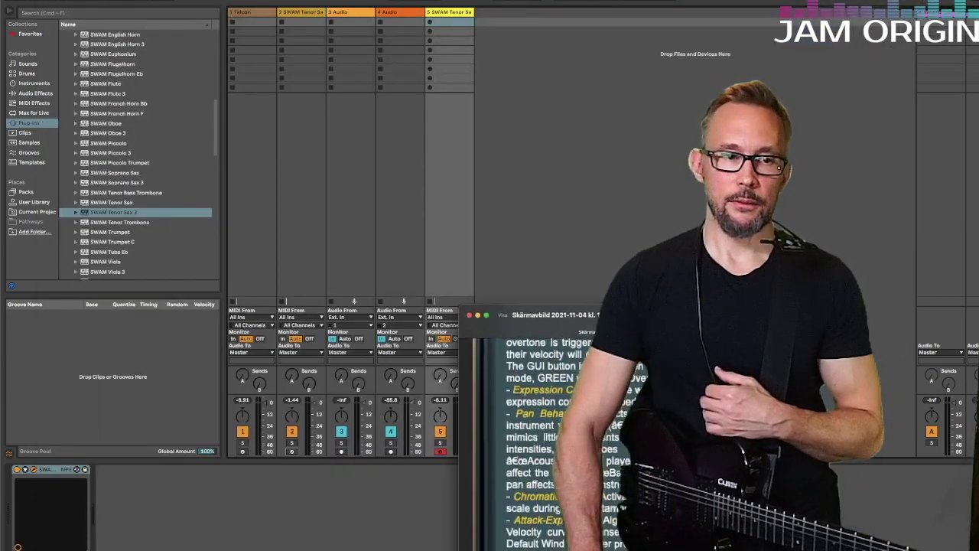
# Move the parameter description screenshot into clear view, read the Attack-Exprs Bias entry, and close the image
pyautogui.moveTo(614, 315); pyautogui.dragTo(218, 280)
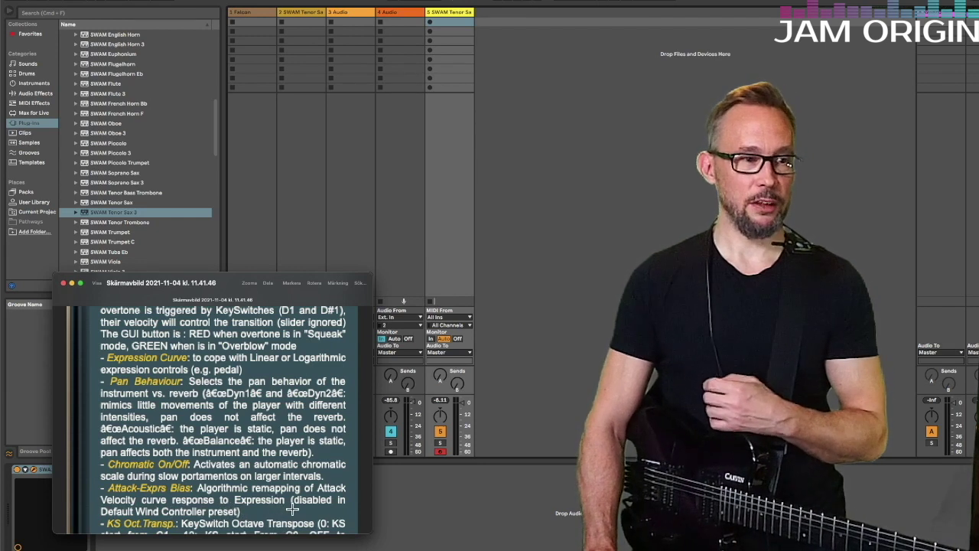
pyautogui.click(64, 283)
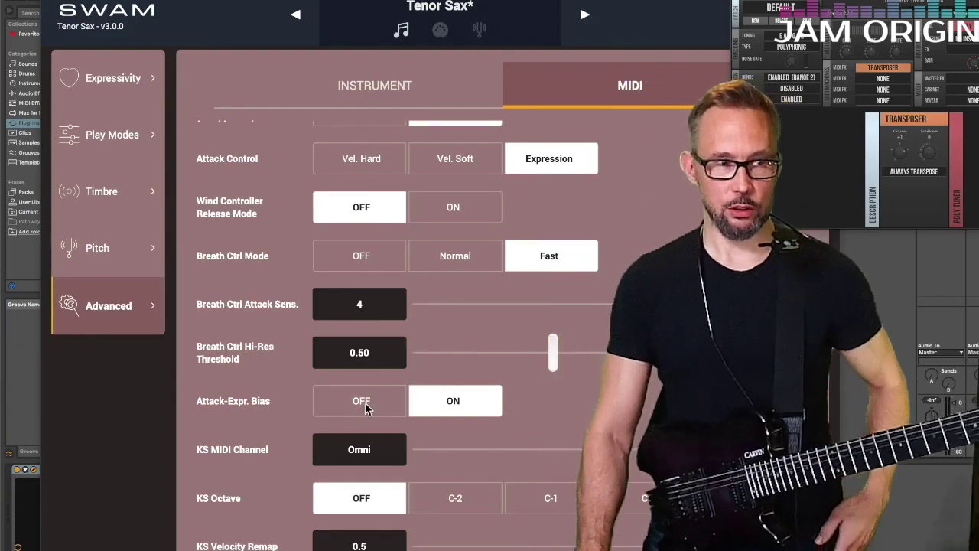
# Try a Portamento Max Time of 0.44 in the advanced MIDI settings, and return it to No Port
pyautogui.click(108, 306)
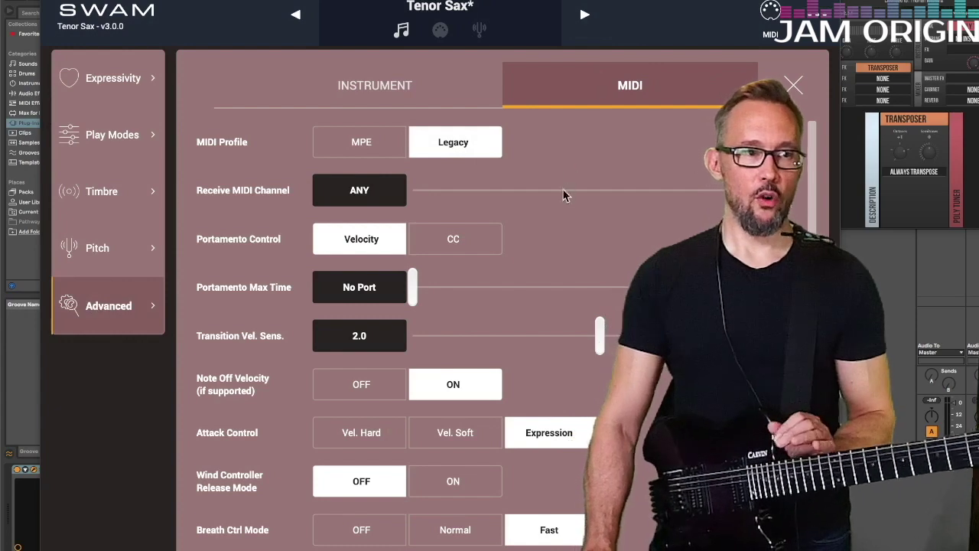
pyautogui.click(336, 88)
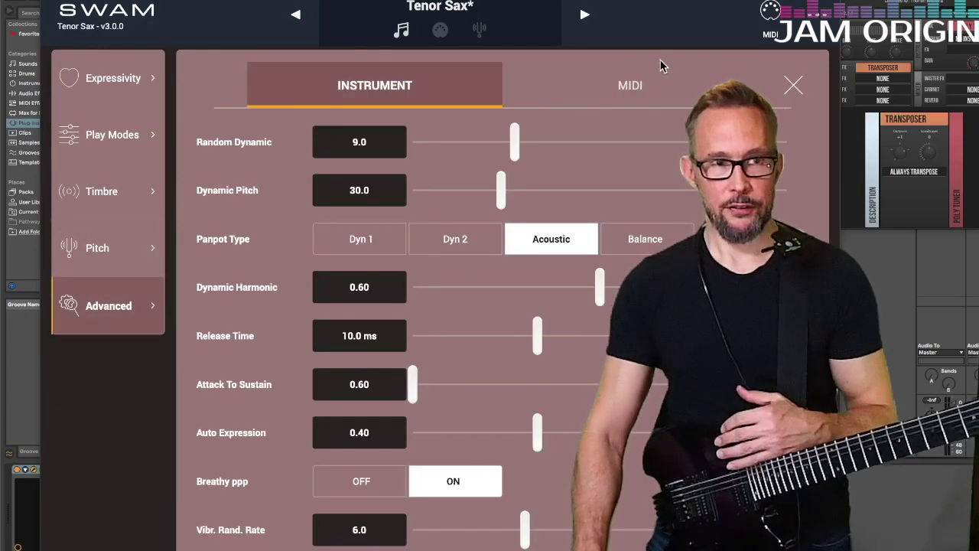
pyautogui.click(642, 86)
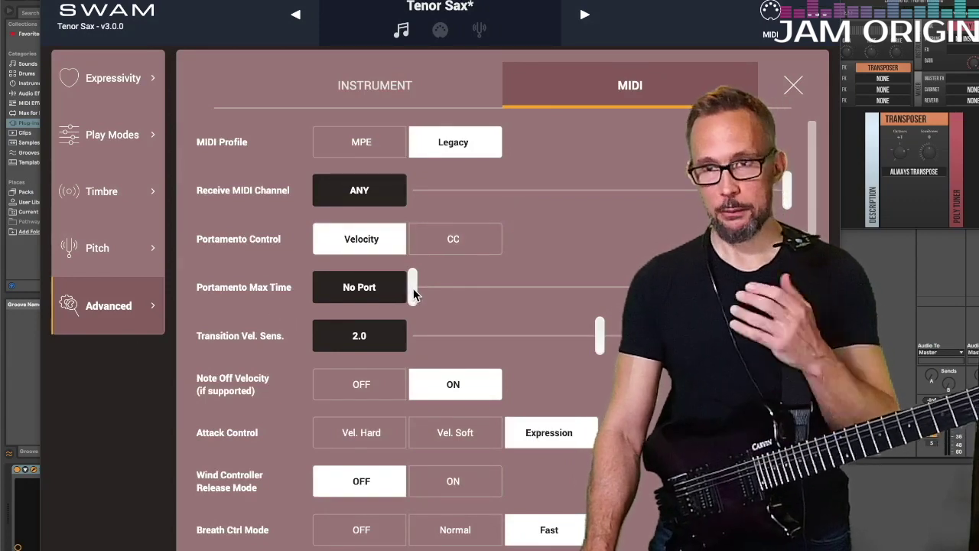
pyautogui.moveTo(415, 286); pyautogui.dragTo(554, 275)
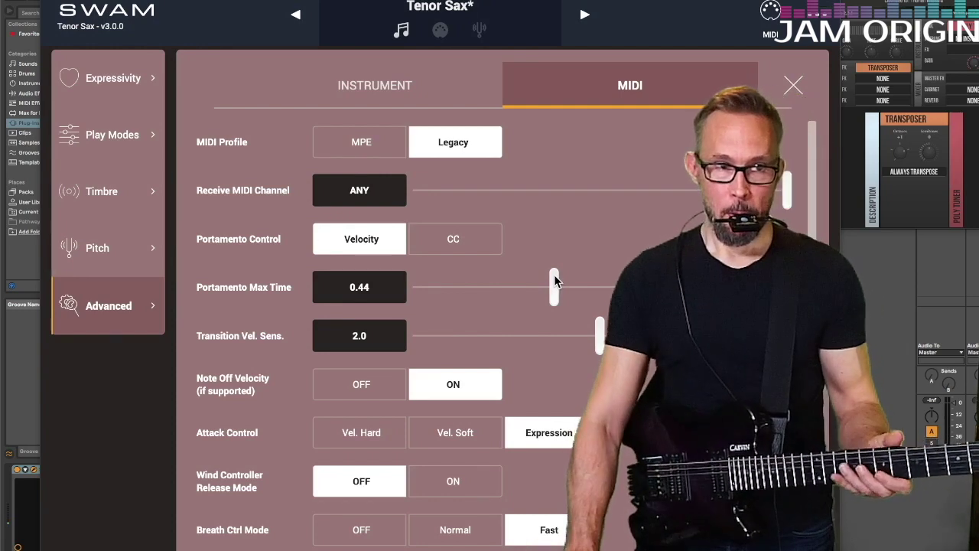
pyautogui.moveTo(556, 281); pyautogui.dragTo(339, 301)
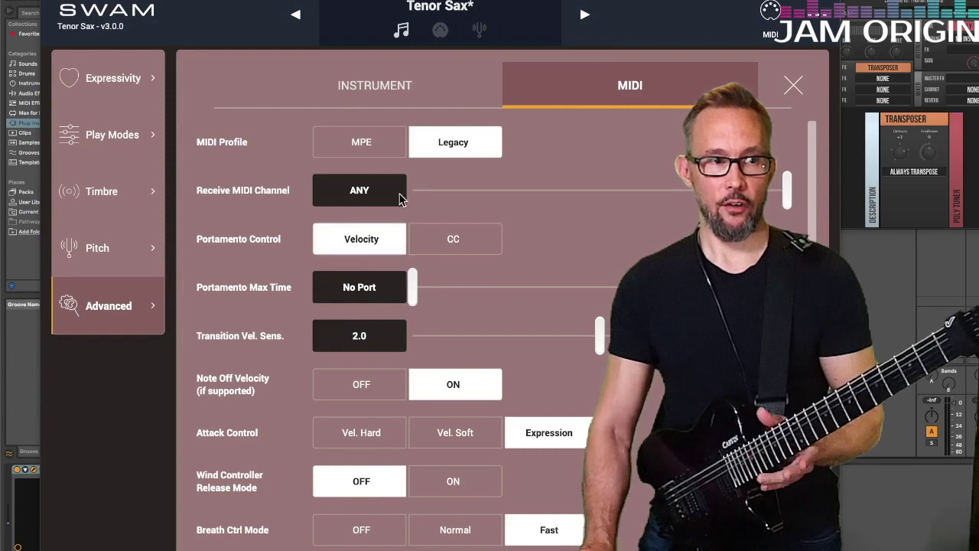
# Set Random Dynamic to 3.0 in the advanced instrument settings
pyautogui.click(337, 85)
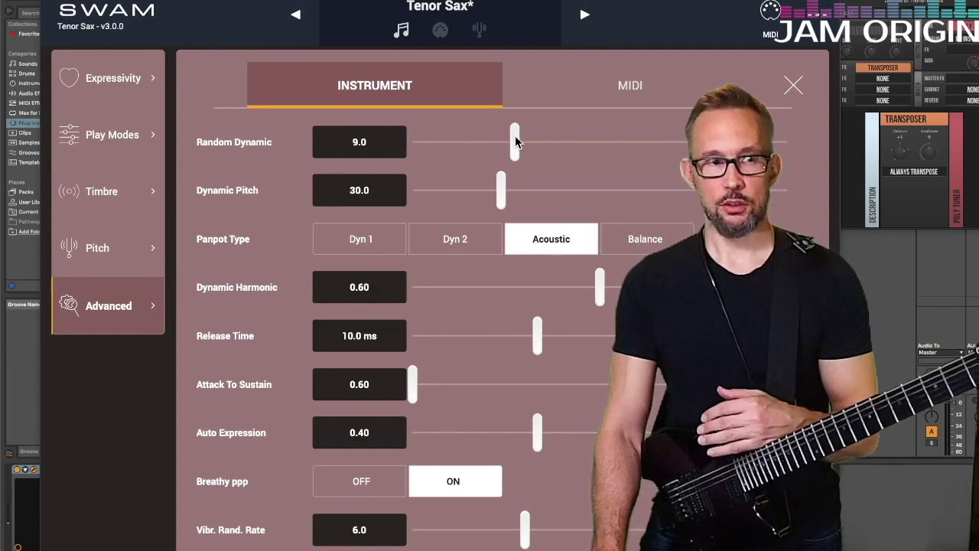
pyautogui.moveTo(515, 141); pyautogui.dragTo(323, 163)
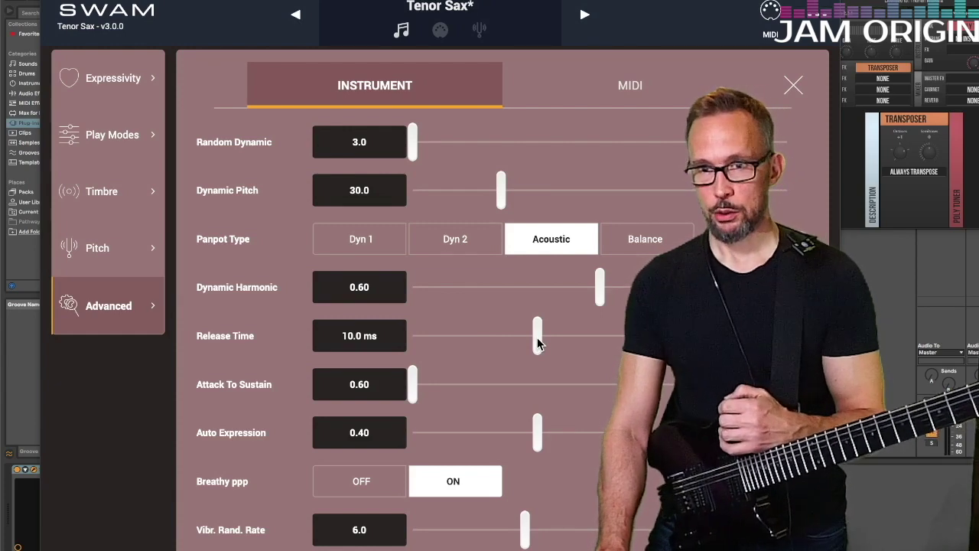
# Compare Release Time values of 5.0 ms and 20.0 ms, and leave Release Time at 5.0 ms
pyautogui.moveTo(537, 343); pyautogui.dragTo(396, 345)
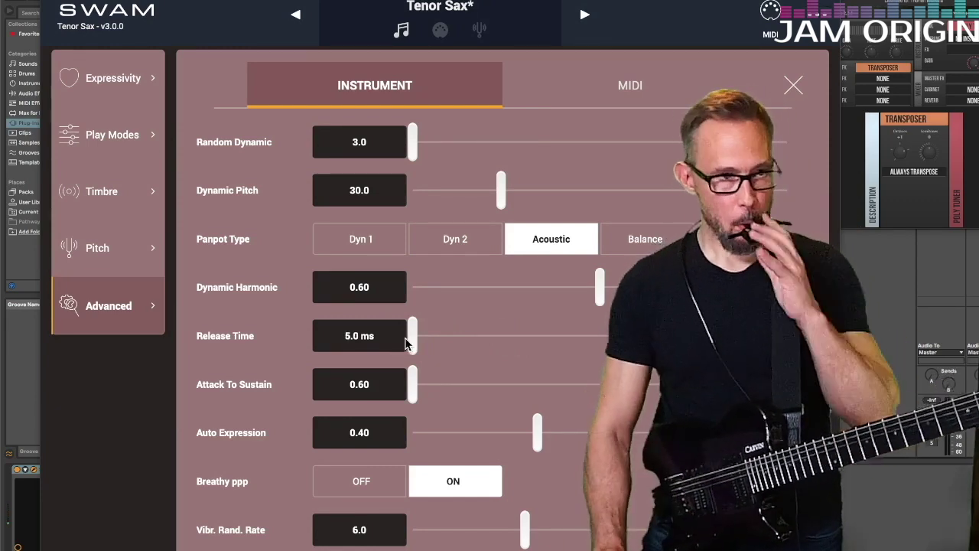
pyautogui.moveTo(413, 342); pyautogui.dragTo(788, 341)
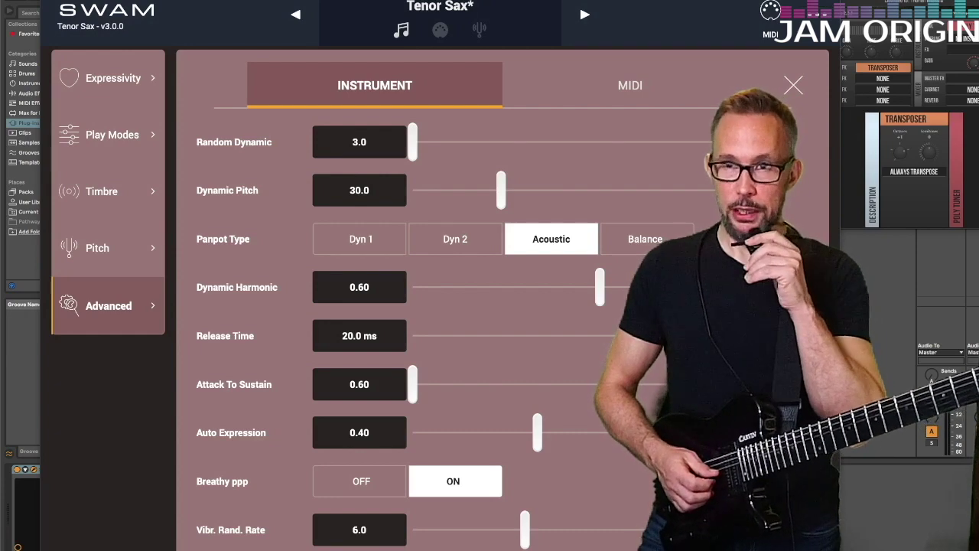
pyautogui.moveTo(388, 336); pyautogui.dragTo(388, 354)
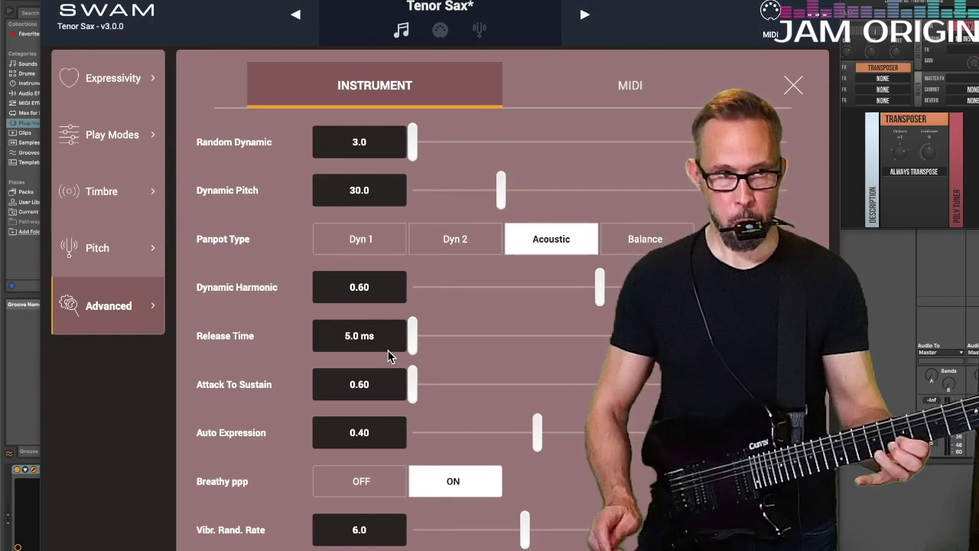
pyautogui.moveTo(412, 333); pyautogui.dragTo(628, 340)
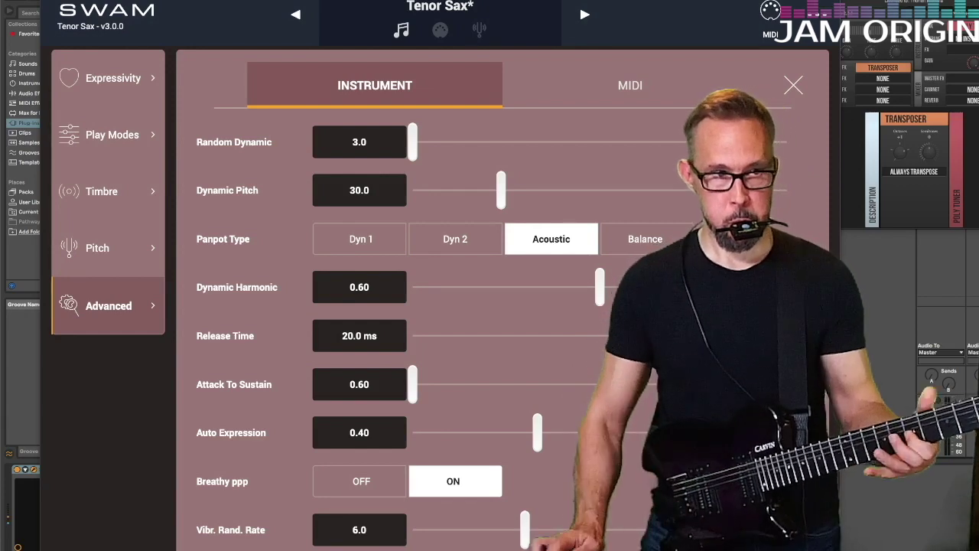
pyautogui.moveTo(604, 337); pyautogui.dragTo(380, 353)
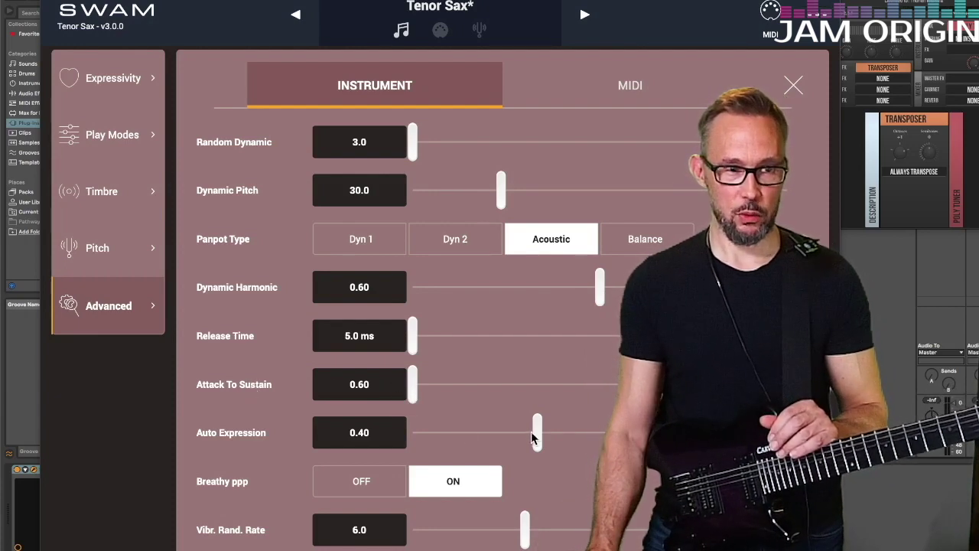
# Set Auto Expression to 0.20, and try Breathy ppp off before switching it back on
pyautogui.moveTo(535, 437); pyautogui.dragTo(217, 425)
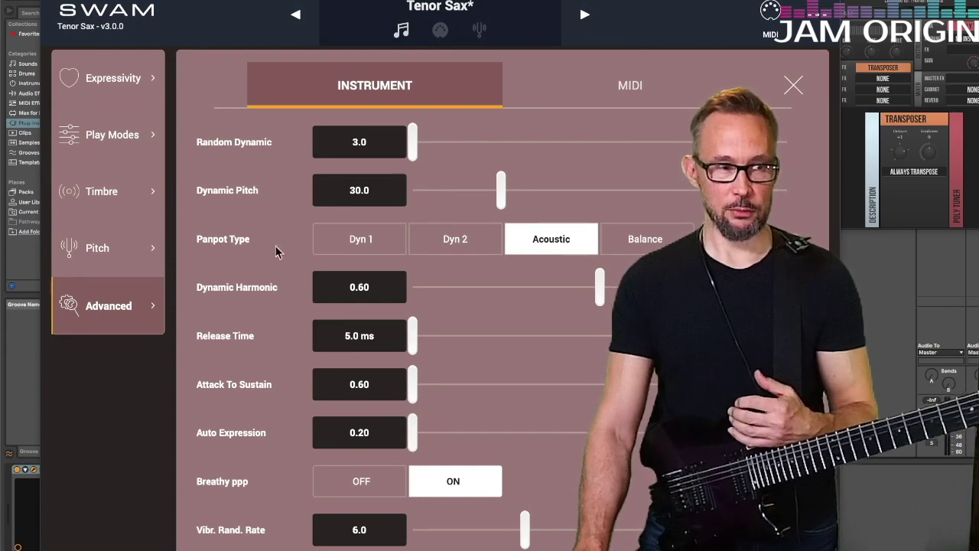
pyautogui.click(367, 487)
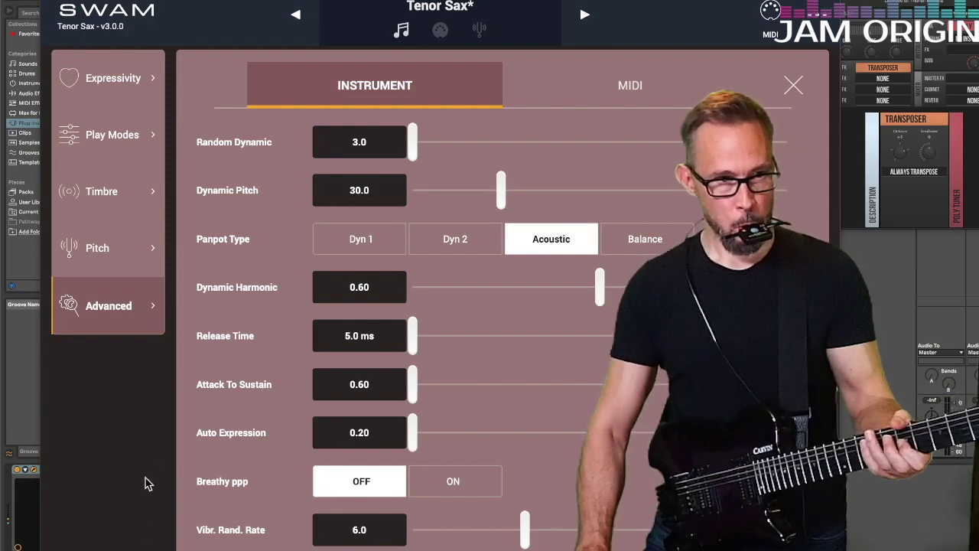
pyautogui.click(454, 488)
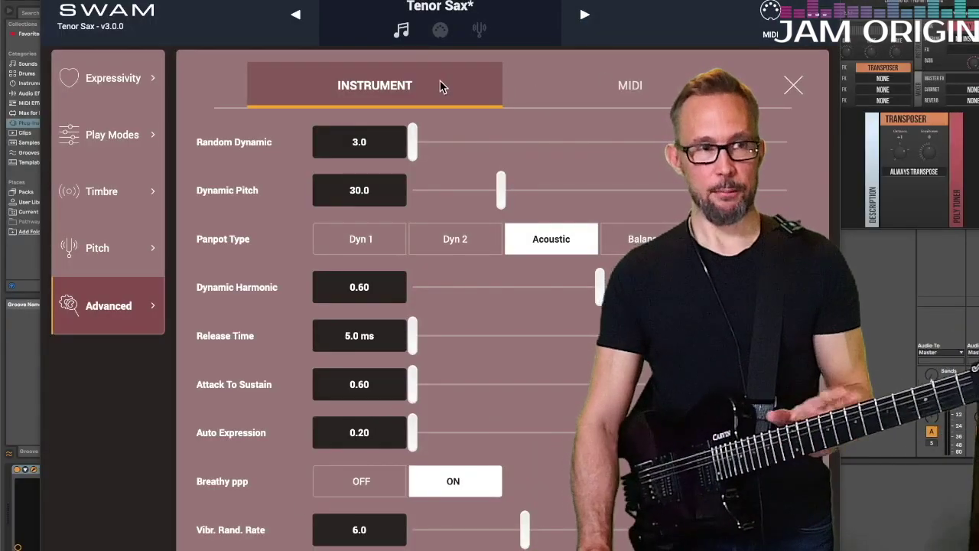
# Review the Pitch master tuning and the Timbre settings, and return to the main instrument view
pyautogui.click(113, 249)
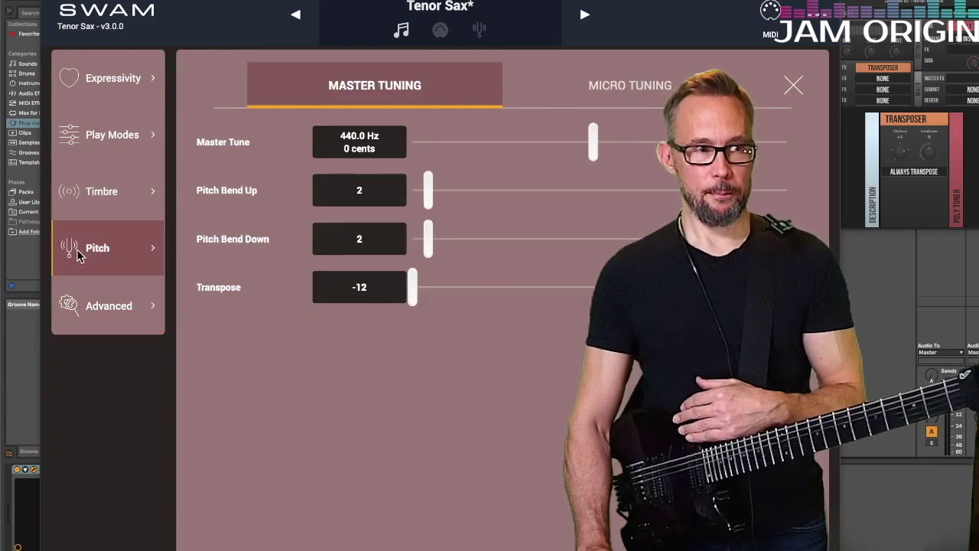
pyautogui.click(113, 188)
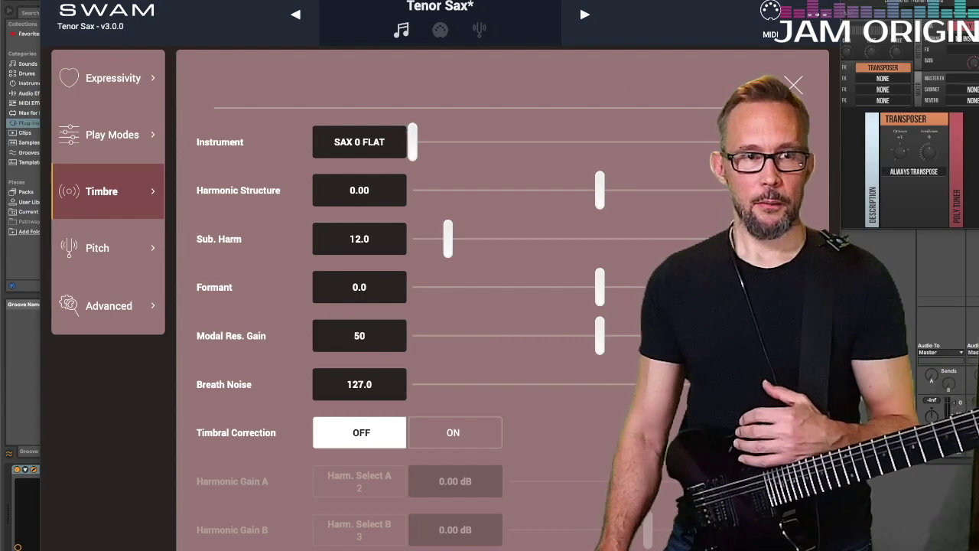
pyautogui.click(795, 84)
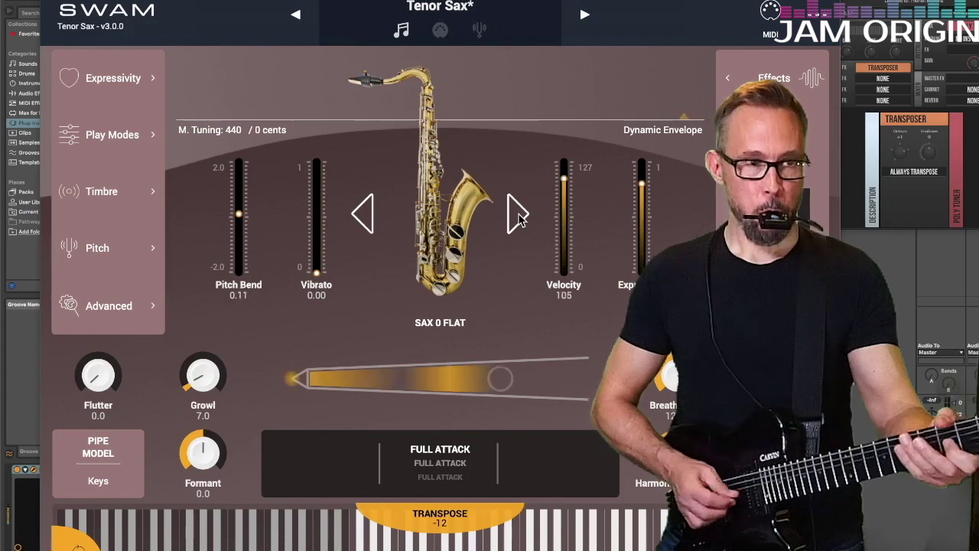
# Step through the tenor sax models while playing, and select SAX 4
pyautogui.click(517, 219)
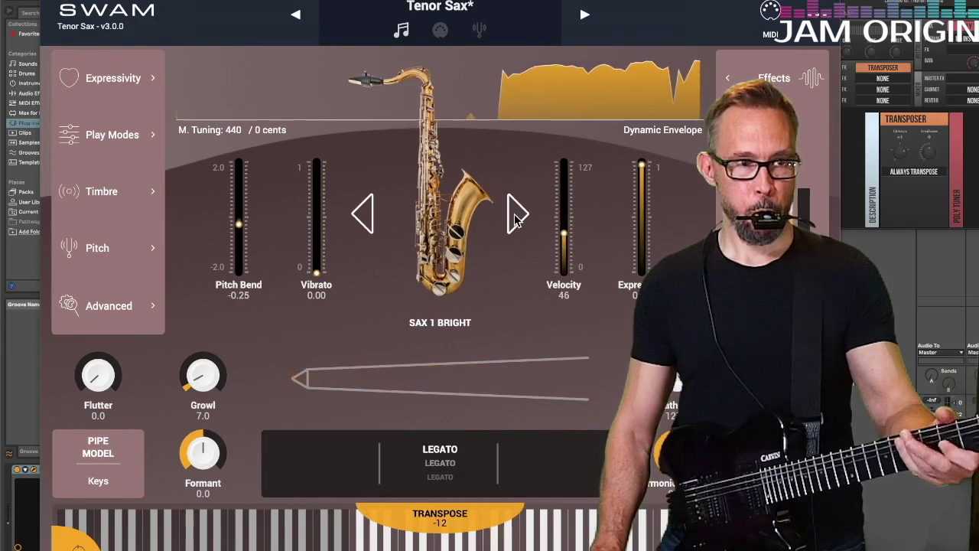
pyautogui.click(517, 219)
pyautogui.click(517, 218)
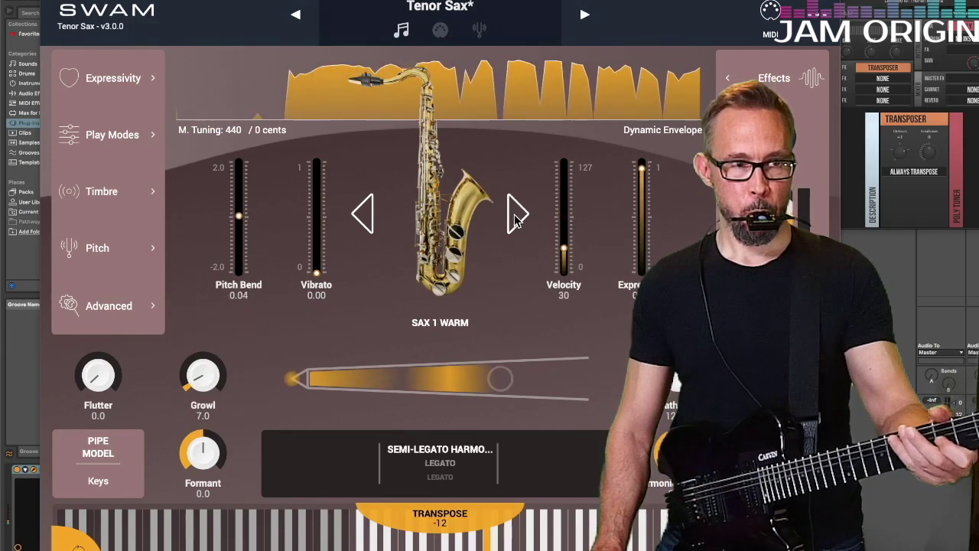
pyautogui.click(517, 218)
pyautogui.click(517, 219)
pyautogui.click(517, 218)
pyautogui.click(517, 219)
pyautogui.click(517, 218)
pyautogui.click(517, 218)
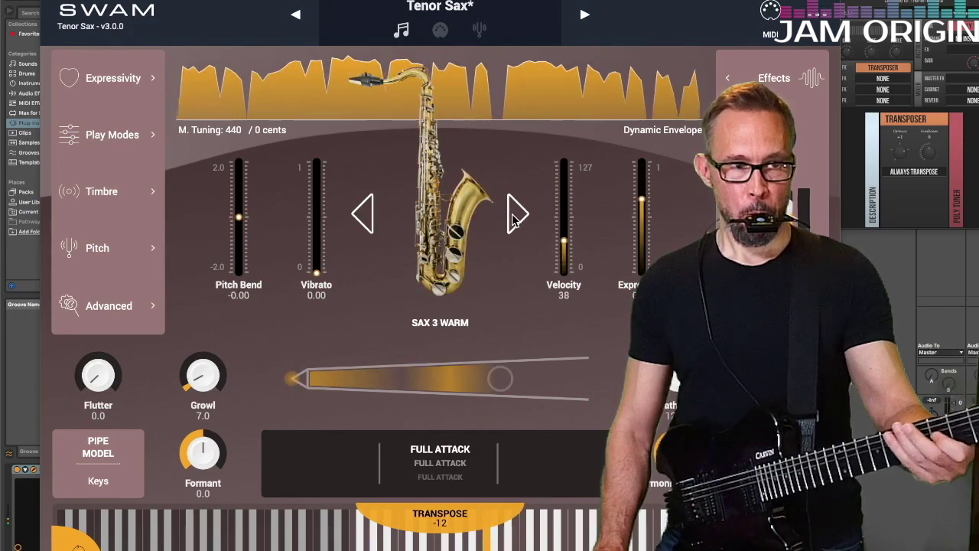
pyautogui.click(517, 219)
pyautogui.click(517, 219)
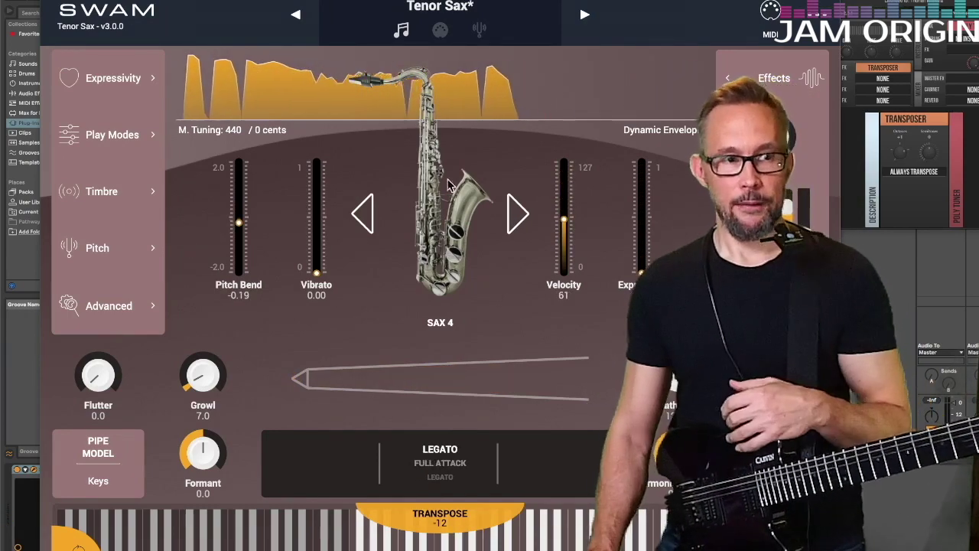
# Try Timbral Correction in the Timbre settings with Harmonic Gain A at 7.84 dB and Harmonic Gain B at 6.88 dB, and turn it back off
pyautogui.click(114, 191)
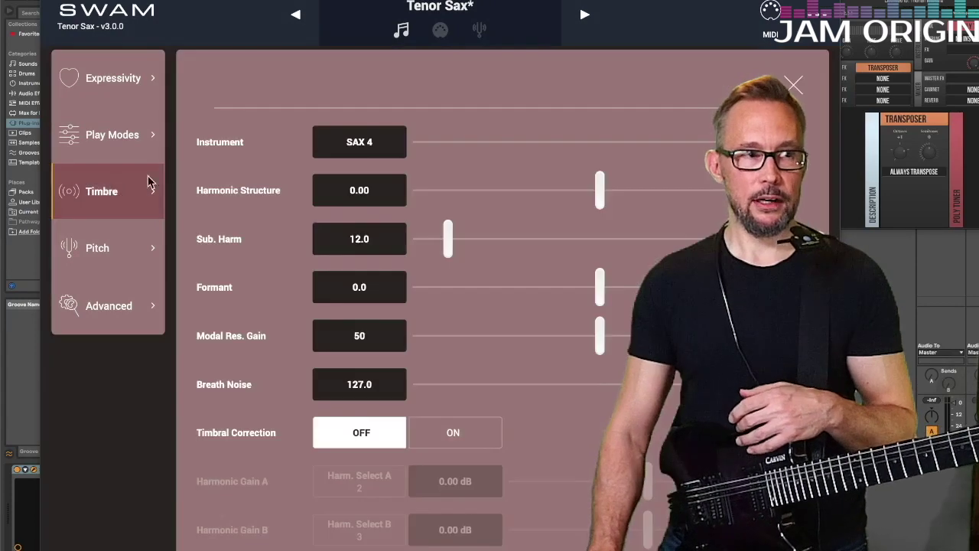
pyautogui.moveTo(612, 137); pyautogui.dragTo(715, 142)
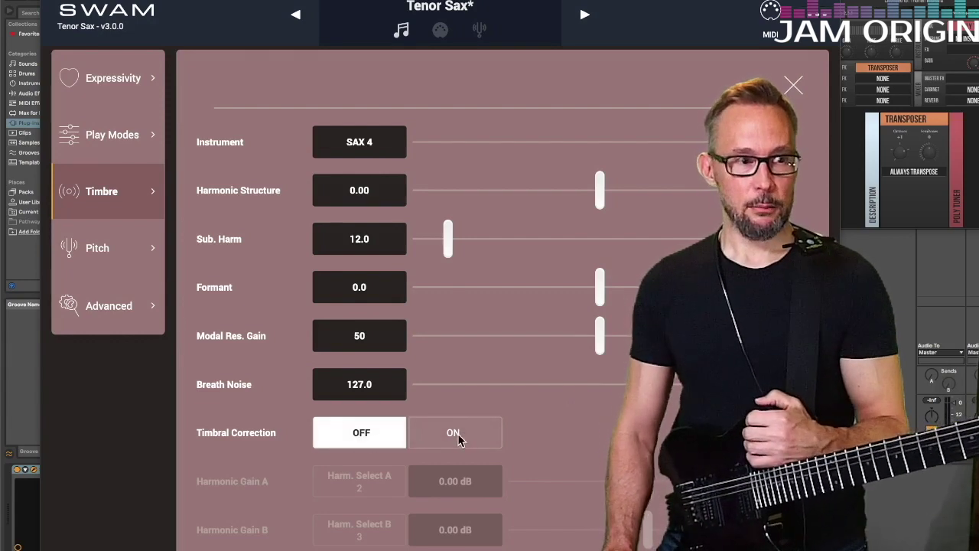
pyautogui.click(489, 435)
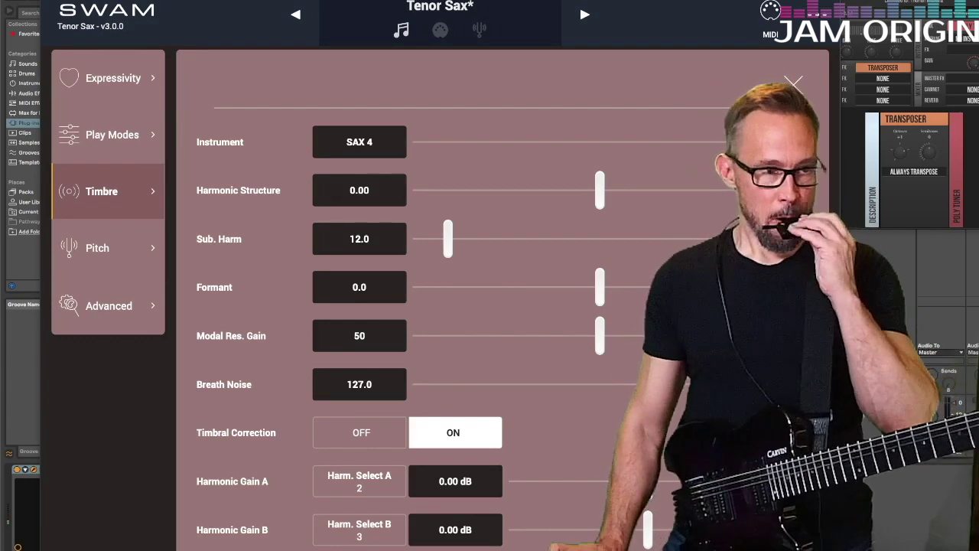
pyautogui.moveTo(646, 480)
pyautogui.mouseDown()
pyautogui.moveTo(680, 480)
pyautogui.moveTo(630, 481)
pyautogui.moveTo(682, 480)
pyautogui.moveTo(659, 480)
pyautogui.mouseUp()
pyautogui.moveTo(648, 527); pyautogui.dragTo(761, 533)
pyautogui.moveTo(682, 480); pyautogui.dragTo(579, 497)
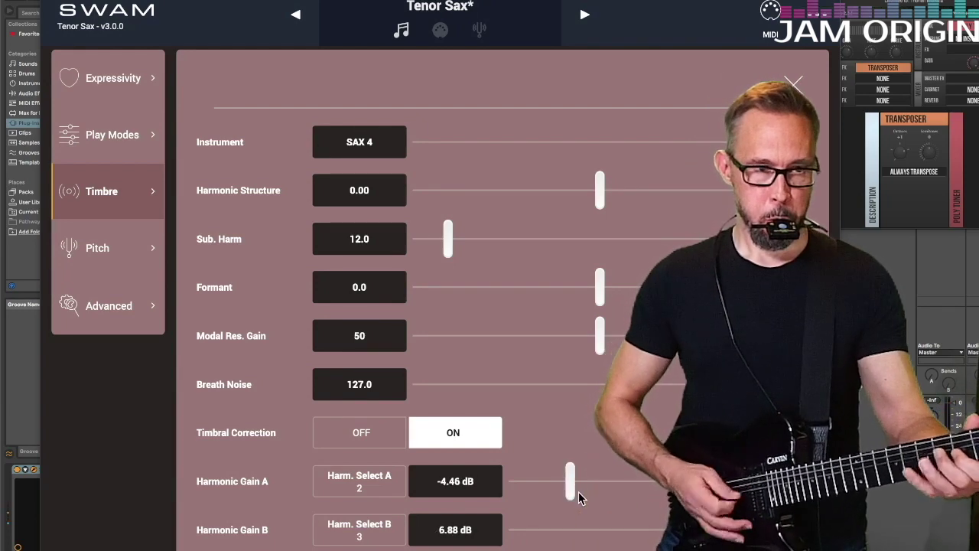
pyautogui.moveTo(578, 491); pyautogui.dragTo(766, 491)
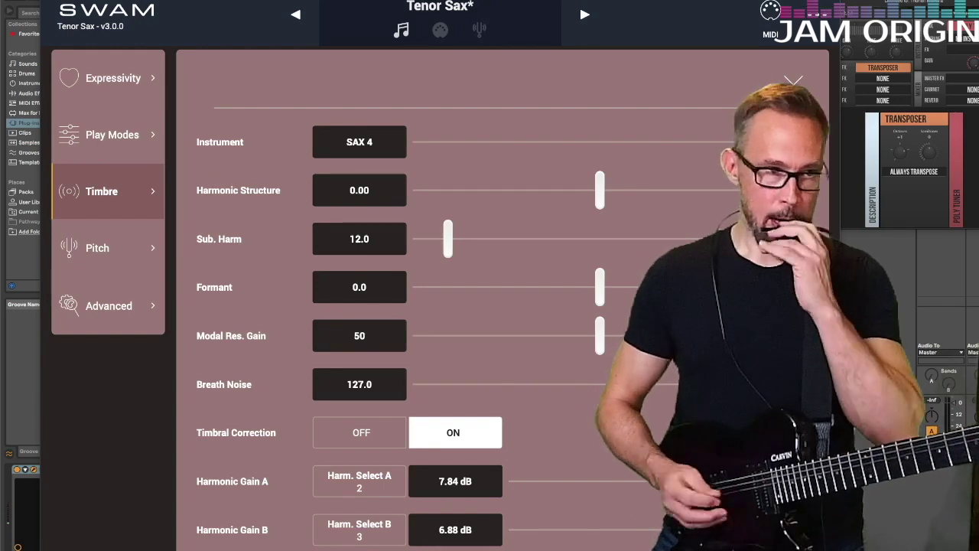
pyautogui.click(427, 445)
pyautogui.click(373, 443)
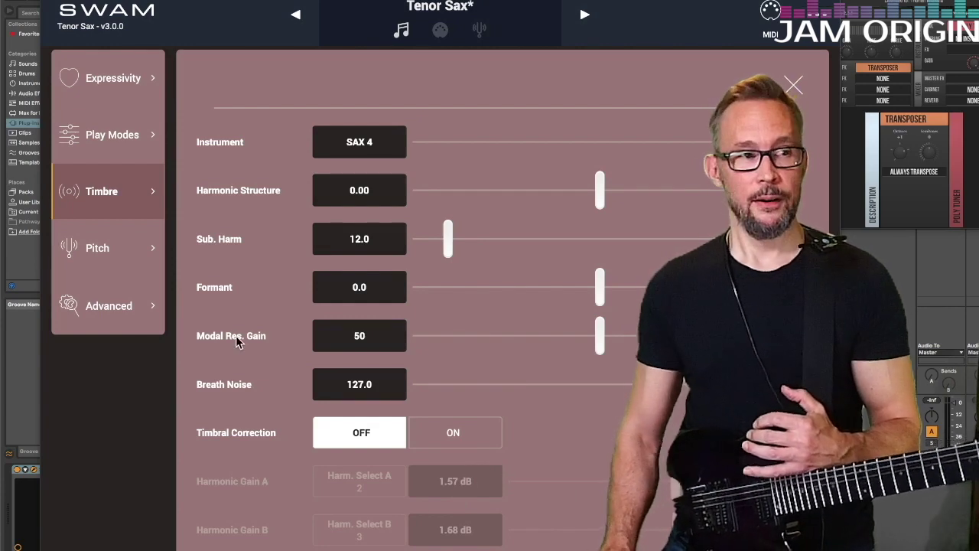
# Choose ON for Chromatic in the Play Modes settings
pyautogui.click(115, 135)
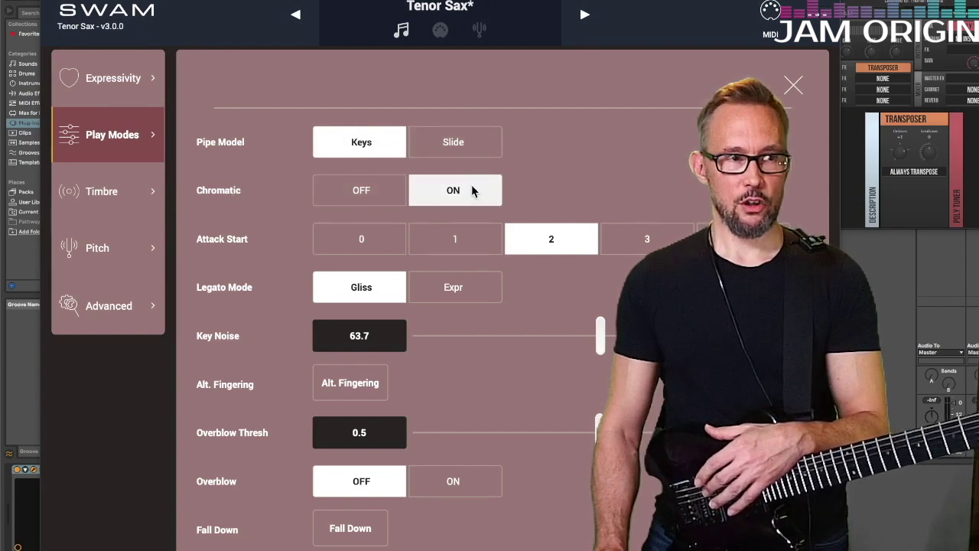
pyautogui.click(428, 196)
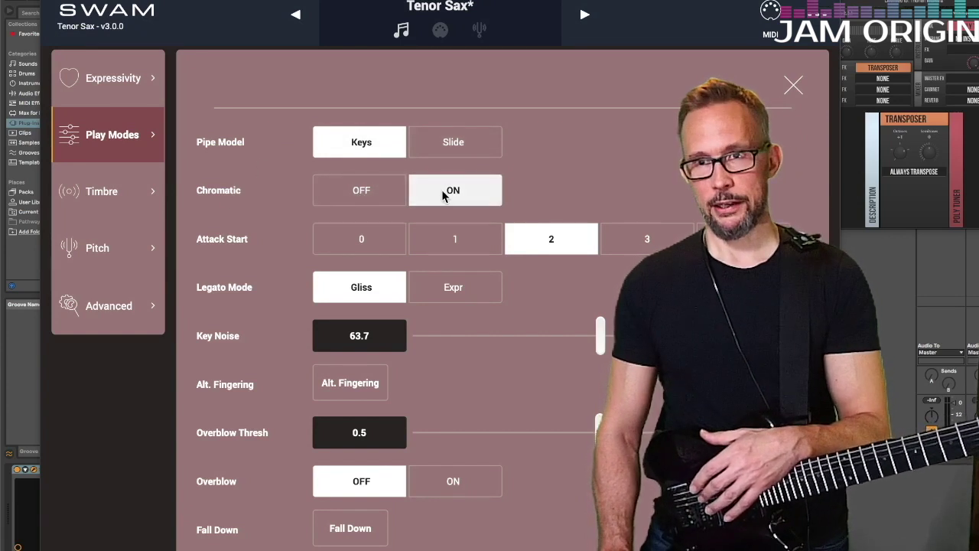
# Set Chromatic to OFF and Attack Start to 4 in the Play Modes settings
pyautogui.click(363, 196)
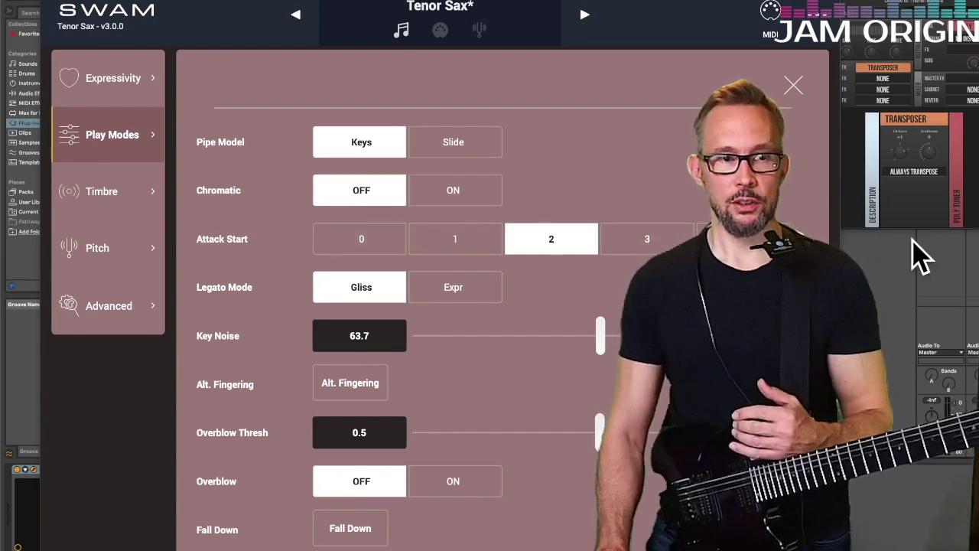
pyautogui.click(743, 239)
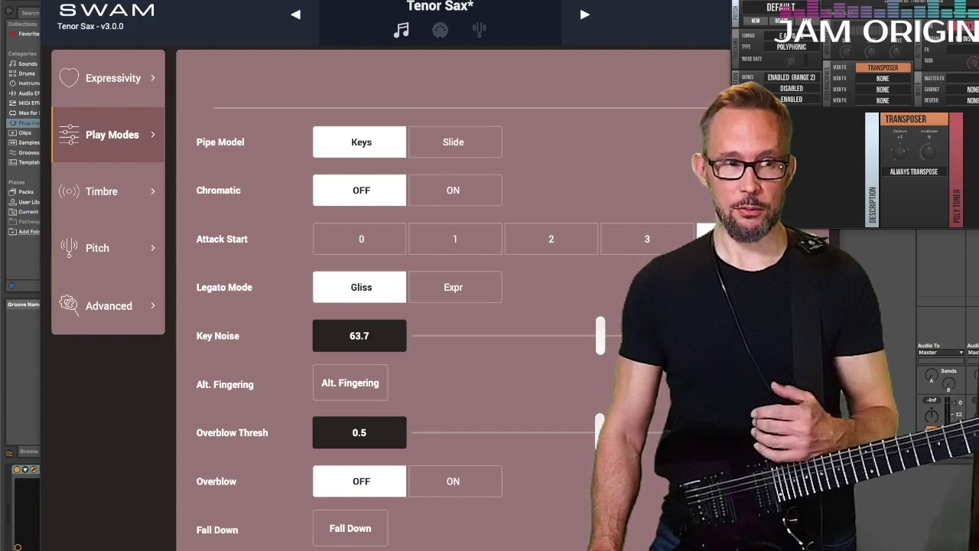
# Set Legato Mode to Expr and raise Key Noise to 127.0
pyautogui.click(539, 291)
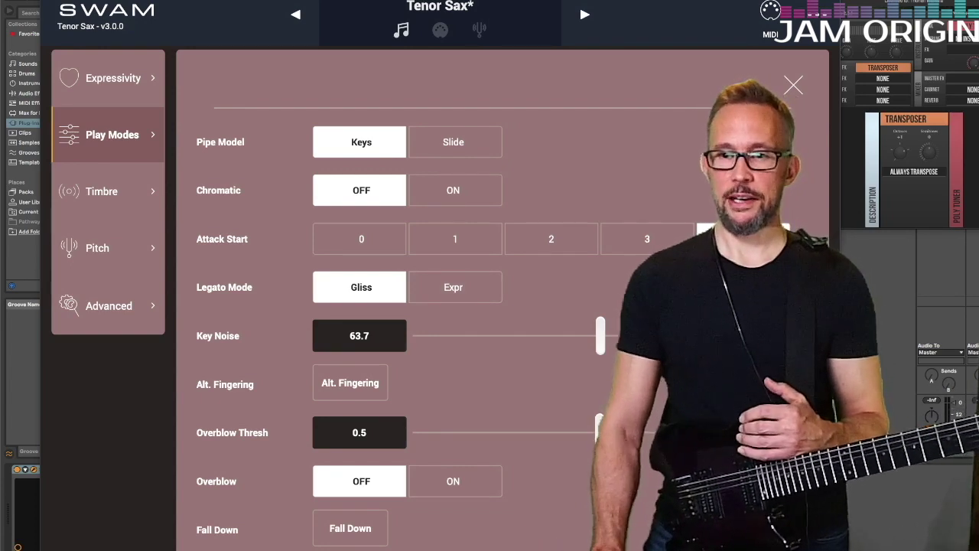
pyautogui.click(469, 287)
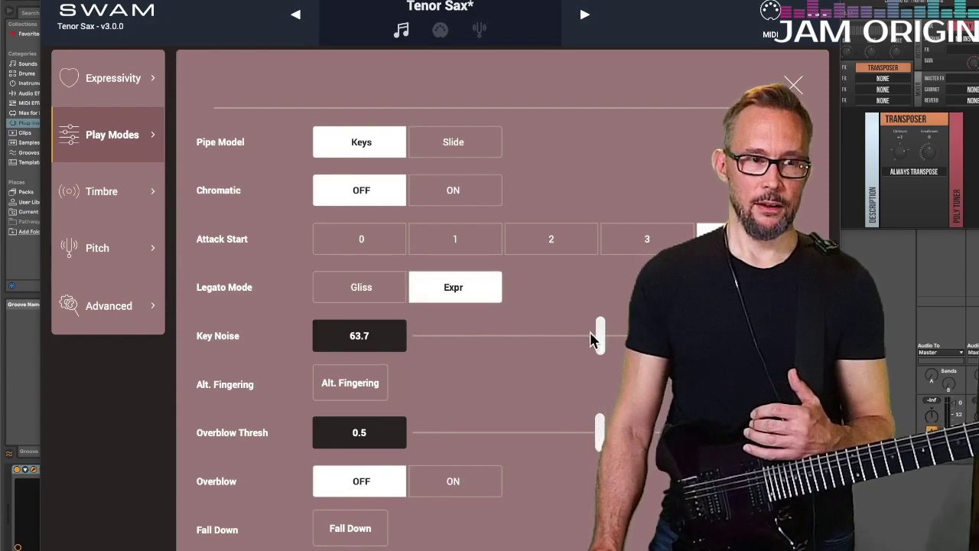
pyautogui.moveTo(602, 337); pyautogui.dragTo(787, 336)
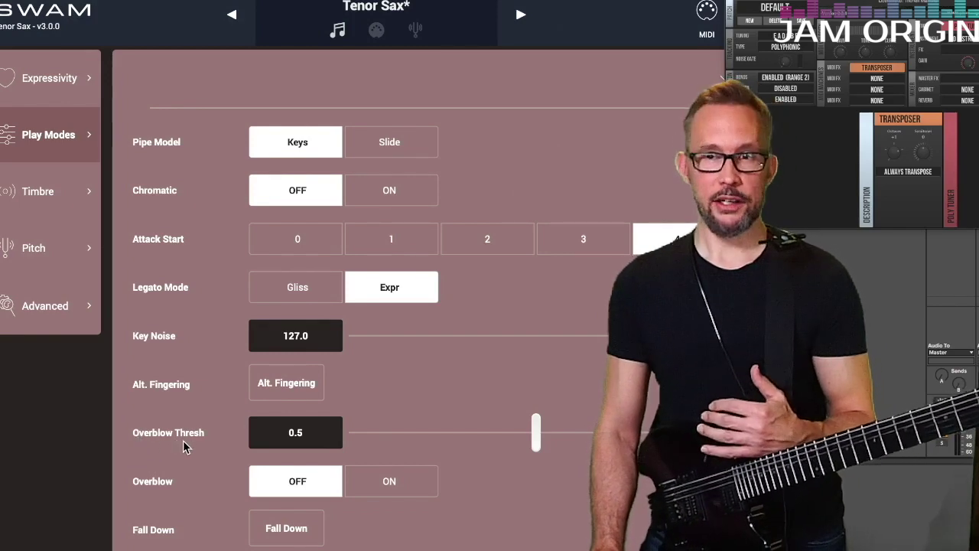
# Try Overblow with thresholds between 0.9 and 0.1, leave the threshold at 0.1, and set Overblow back to OFF
pyautogui.moveTo(536, 432)
pyautogui.mouseDown()
pyautogui.moveTo(503, 427)
pyautogui.moveTo(535, 430)
pyautogui.mouseUp()
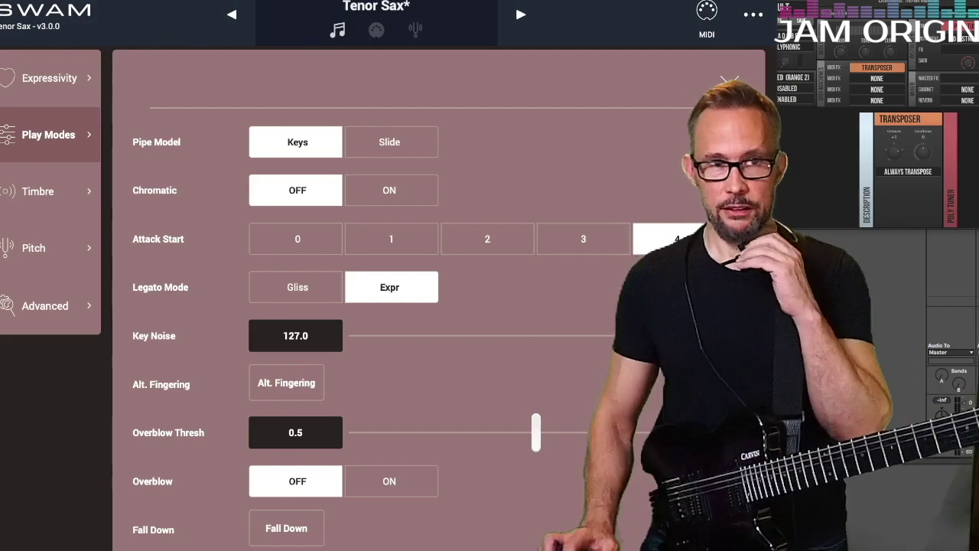
pyautogui.click(729, 81)
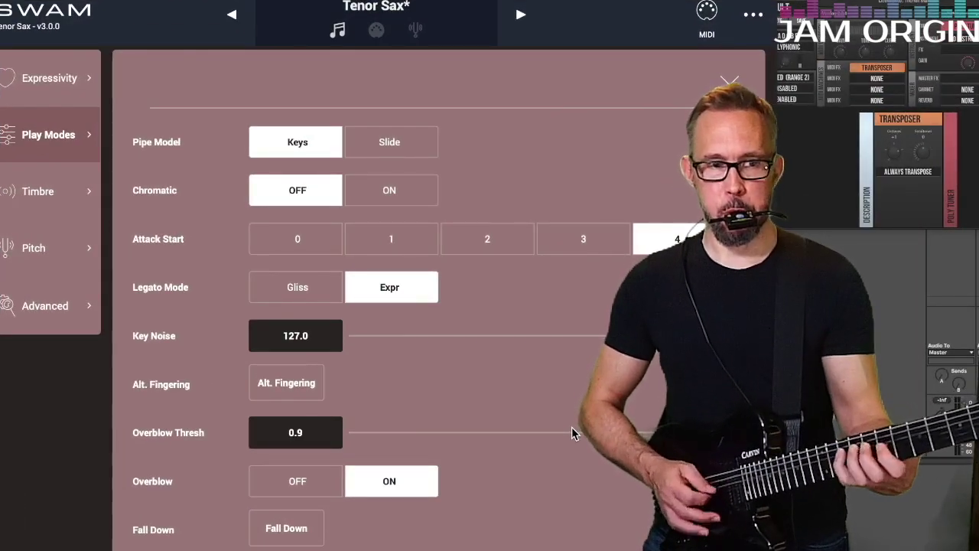
pyautogui.moveTo(572, 432); pyautogui.dragTo(447, 435)
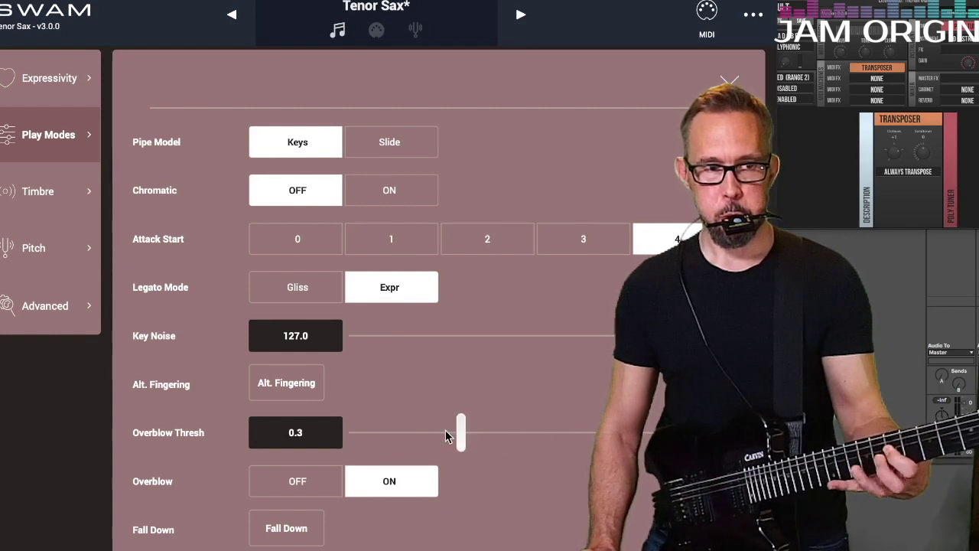
pyautogui.moveTo(479, 438); pyautogui.dragTo(648, 434)
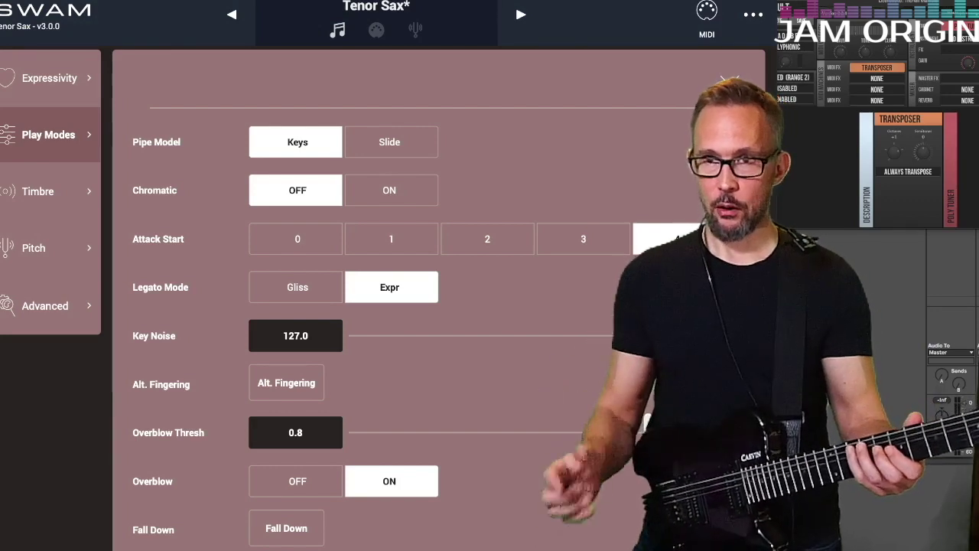
pyautogui.moveTo(650, 432); pyautogui.dragTo(425, 433)
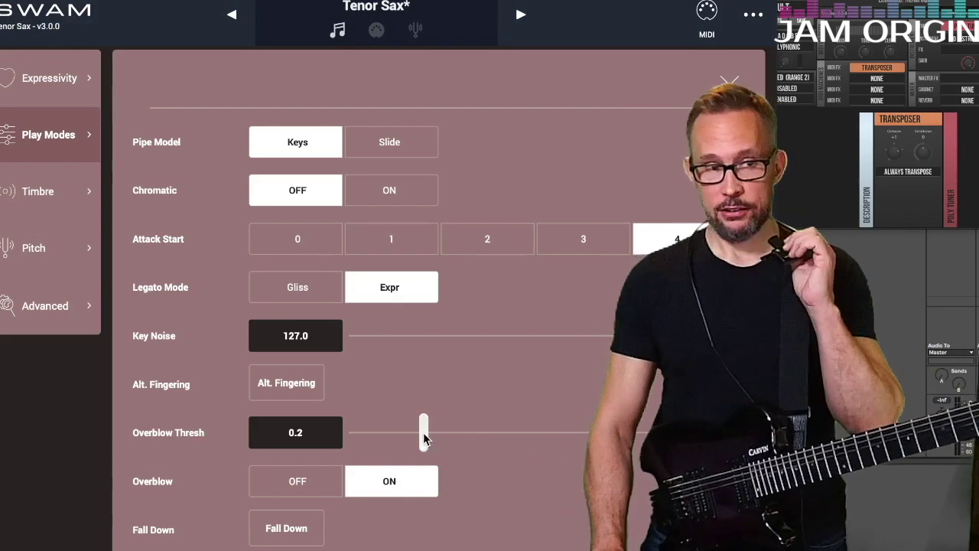
pyautogui.moveTo(408, 433); pyautogui.dragTo(398, 439)
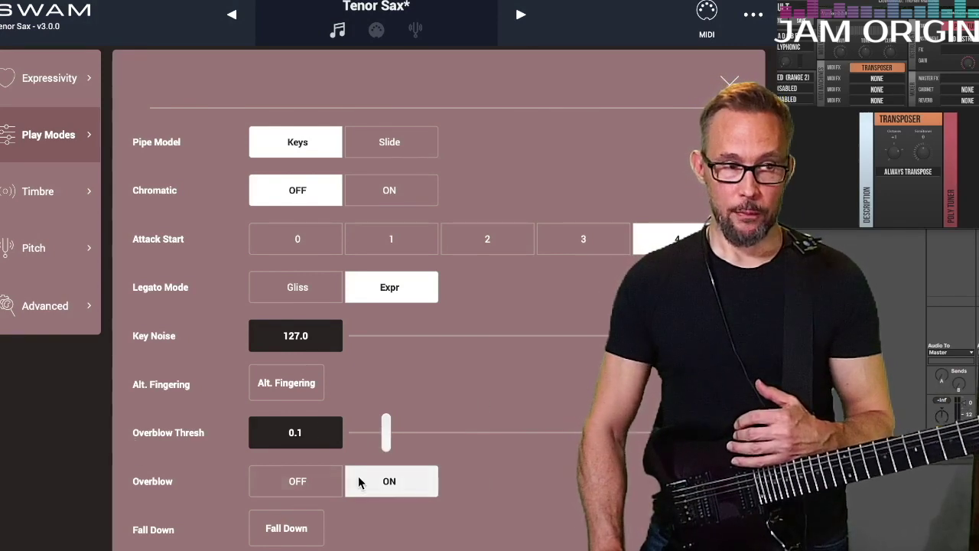
pyautogui.click(299, 480)
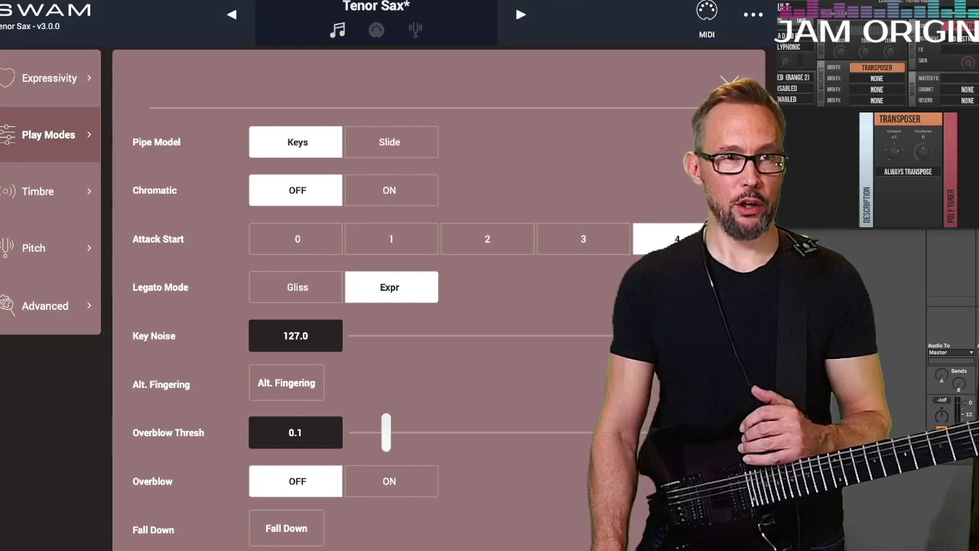
# In the Expressivity settings, set Vibrato Rate to 5.4 and Vibrato Depth to 0.36
pyautogui.moveTo(492, 1); pyautogui.dragTo(563, 2)
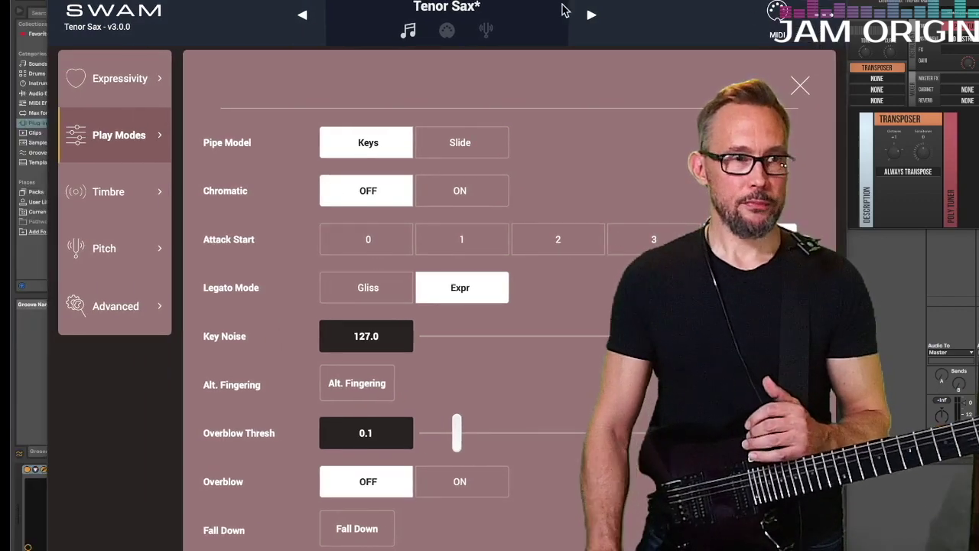
pyautogui.click(144, 86)
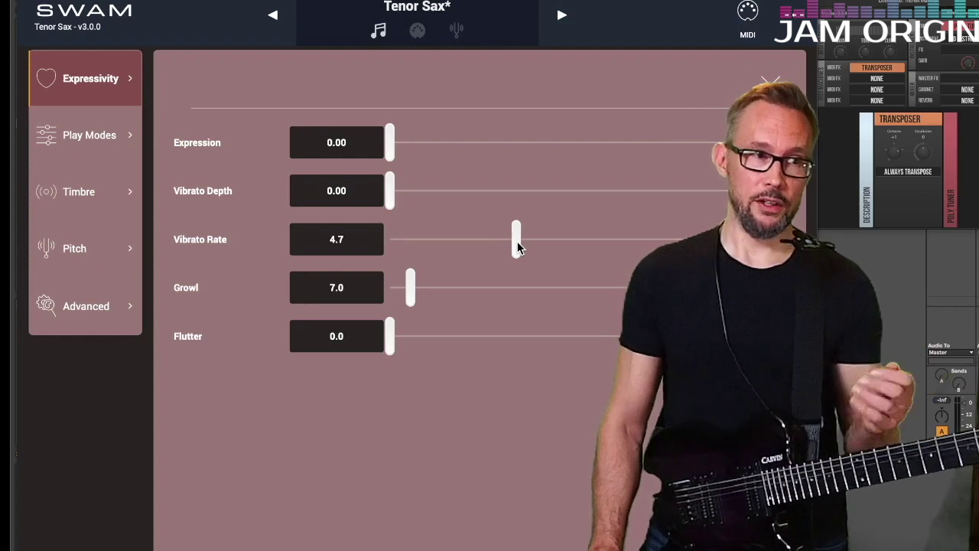
pyautogui.moveTo(517, 246); pyautogui.dragTo(313, 249)
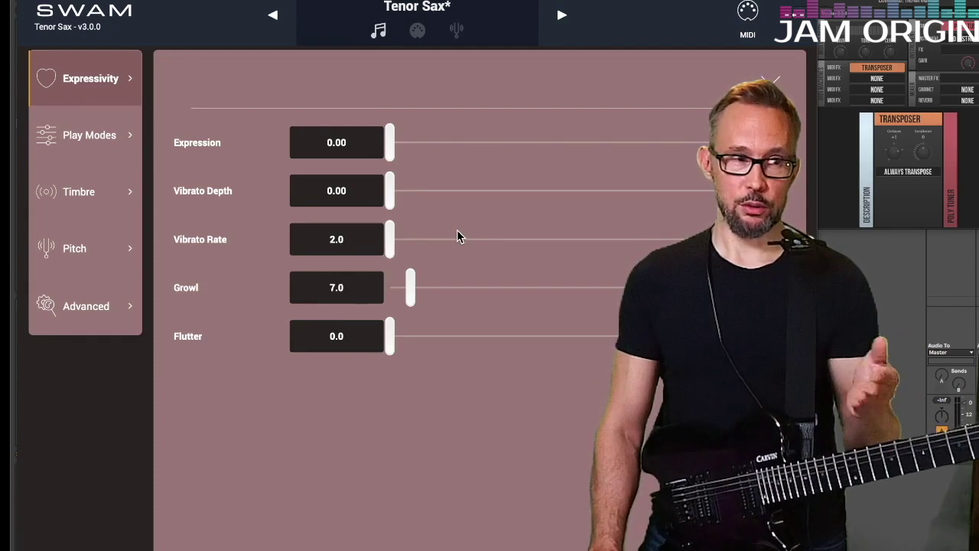
pyautogui.moveTo(391, 234); pyautogui.dragTo(549, 236)
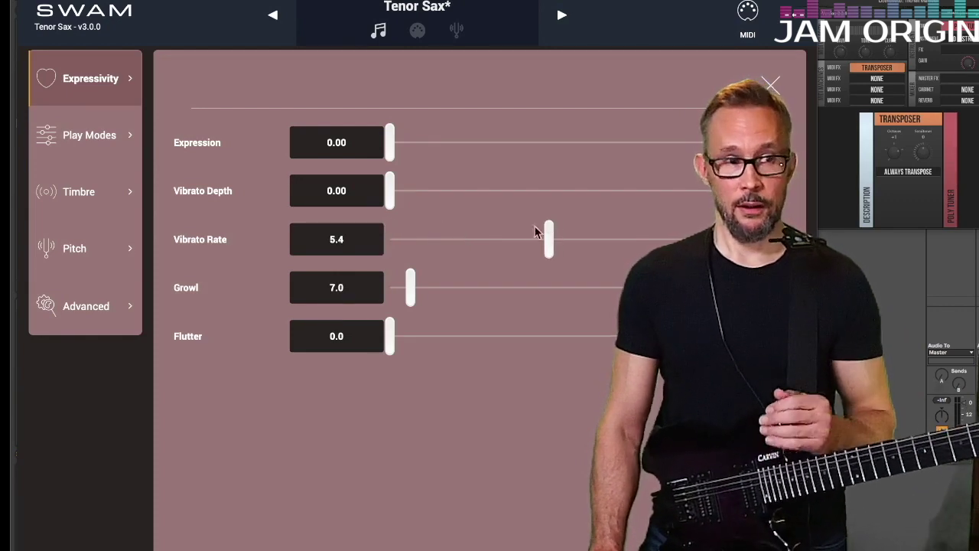
pyautogui.moveTo(390, 191); pyautogui.dragTo(502, 188)
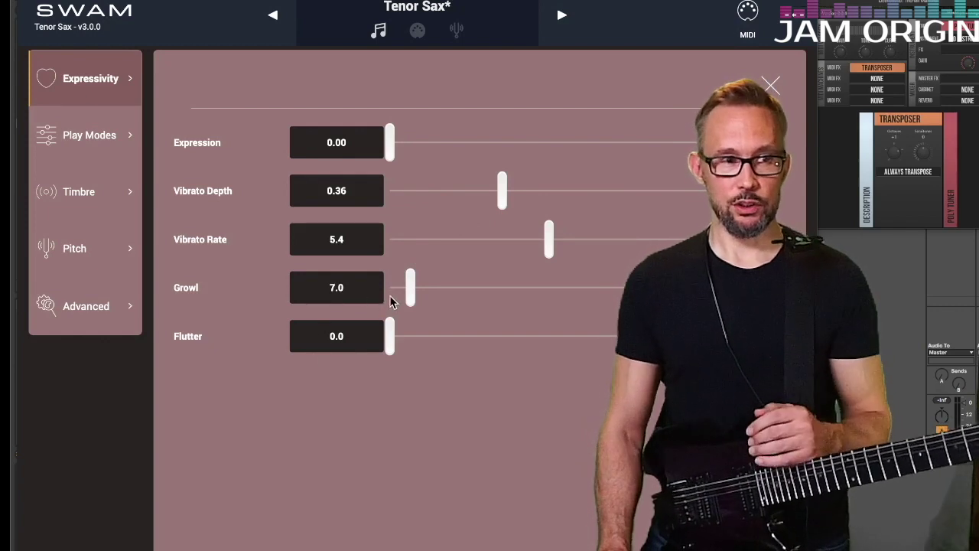
# Set Growl and Flutter to 0.0 and return to the main instrument view
pyautogui.moveTo(410, 284); pyautogui.dragTo(387, 294)
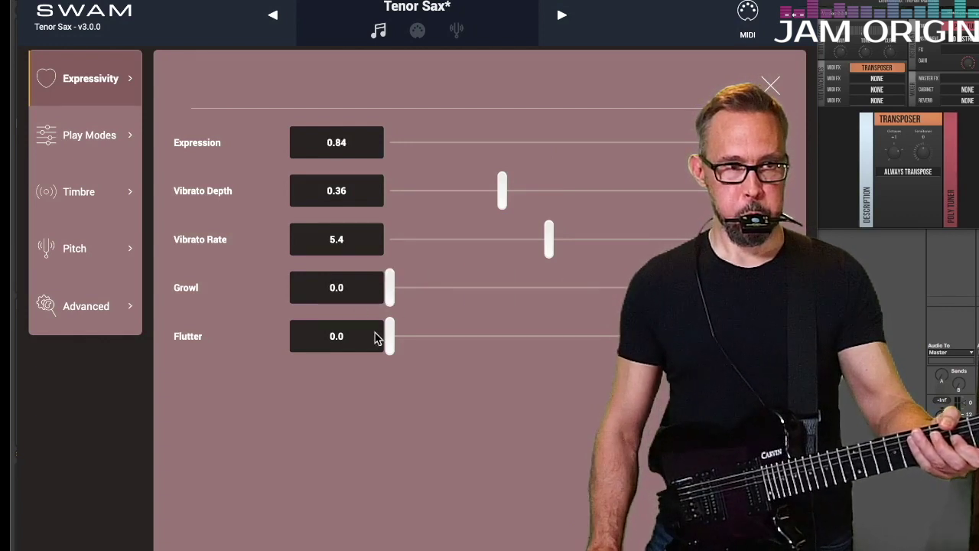
pyautogui.moveTo(389, 339); pyautogui.dragTo(325, 365)
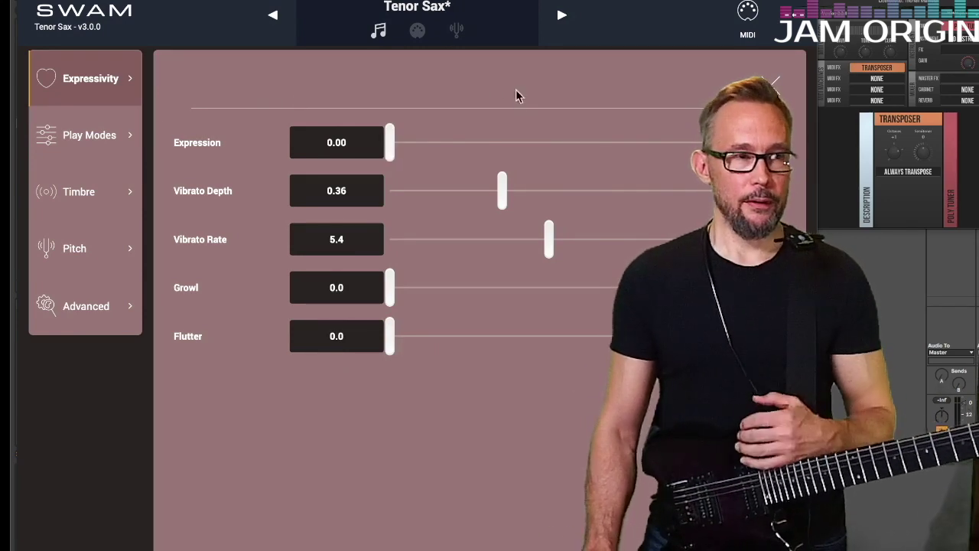
pyautogui.click(771, 84)
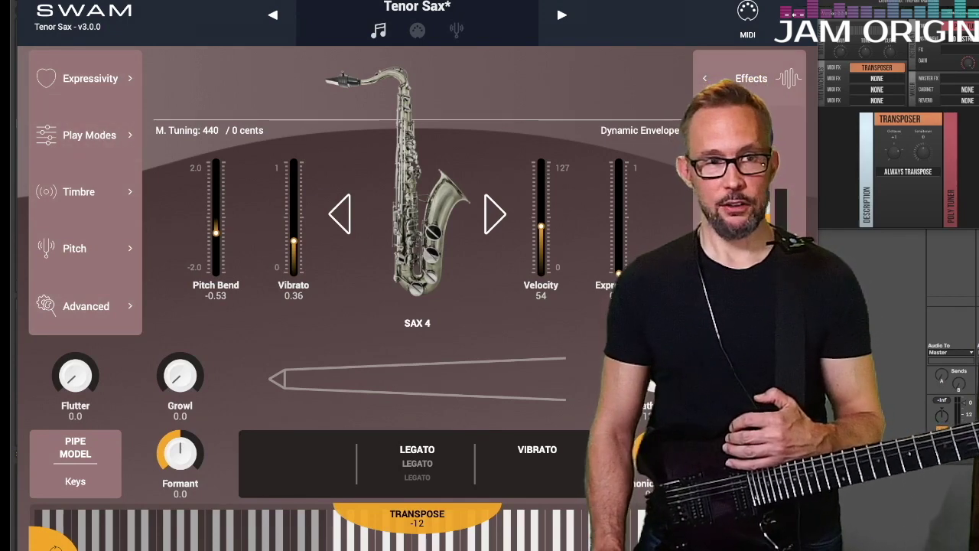
# Enable the EQ in the Effects settings and set EQ High Gain to -8.1 dB
pyautogui.click(751, 79)
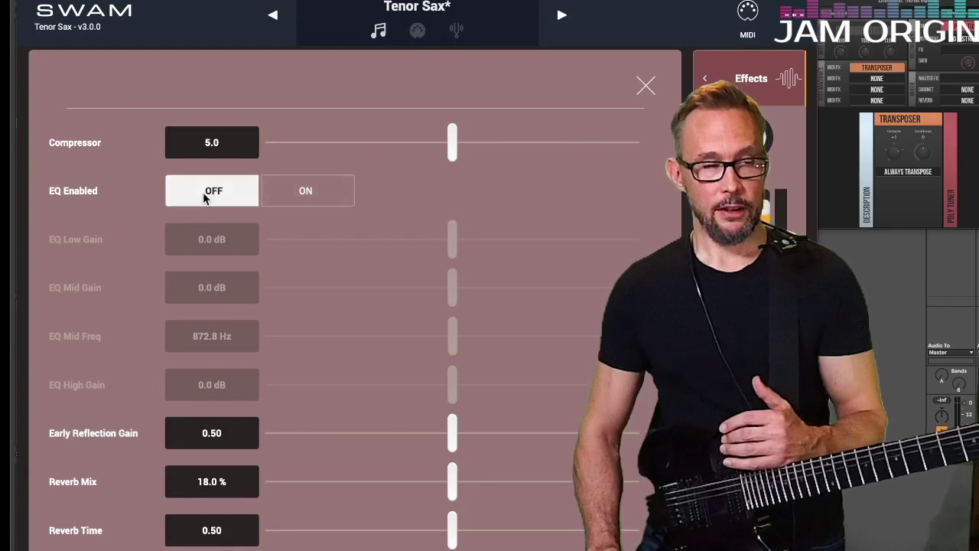
pyautogui.click(299, 191)
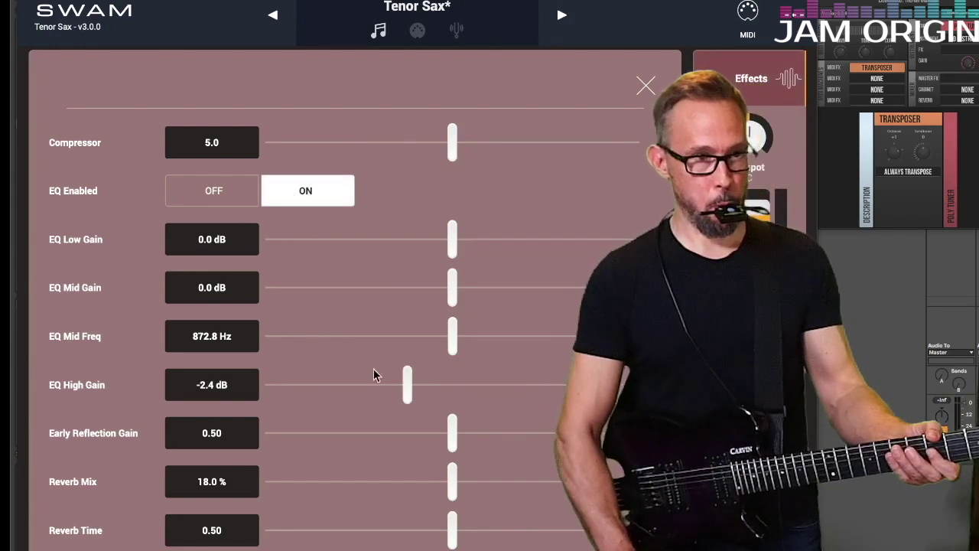
pyautogui.moveTo(406, 388); pyautogui.dragTo(299, 366)
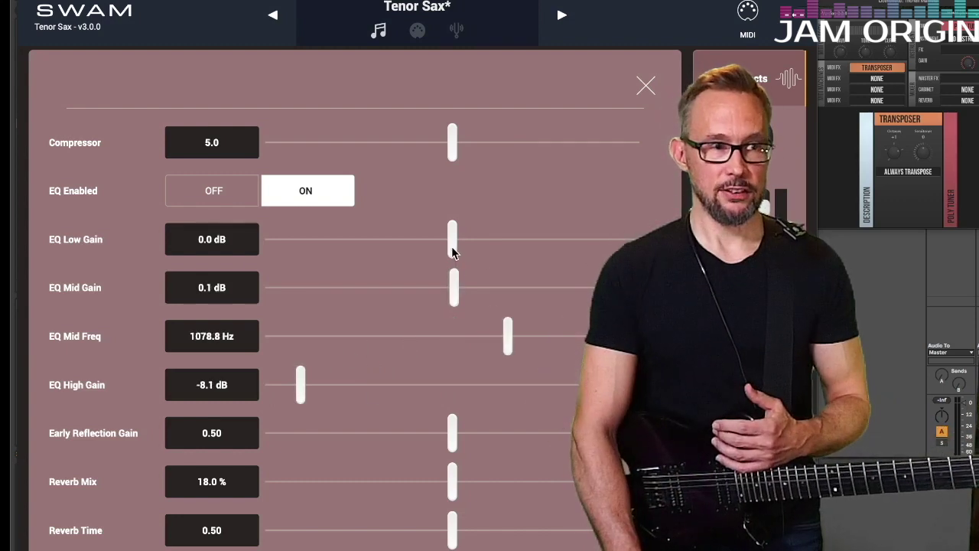
# Set EQ Low Gain to 1.1 dB, Mid Gain to 1.5 dB and Mid Freq to 737.8 Hz, and close the Effects settings
pyautogui.moveTo(452, 250); pyautogui.dragTo(473, 247)
pyautogui.moveTo(454, 282); pyautogui.dragTo(481, 278)
pyautogui.moveTo(507, 336); pyautogui.dragTo(424, 337)
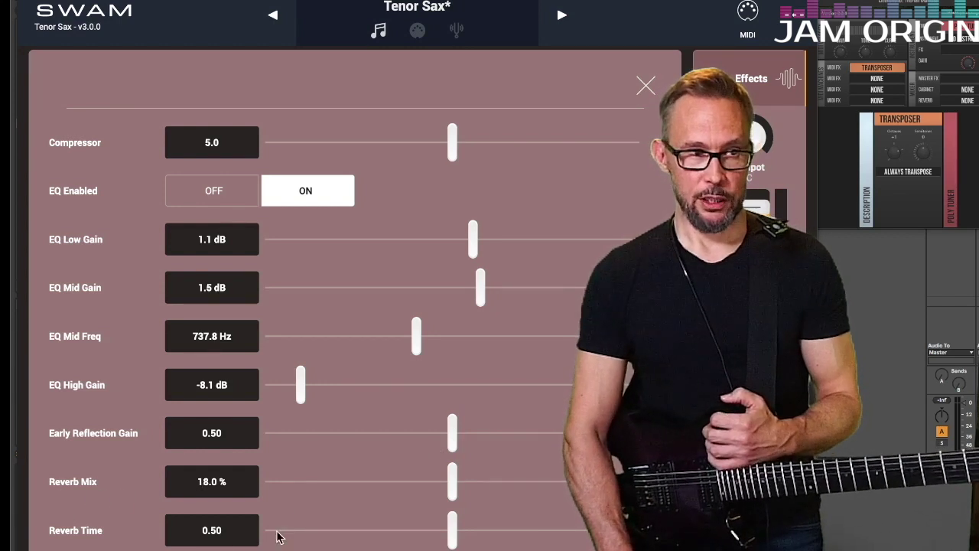
pyautogui.click(646, 85)
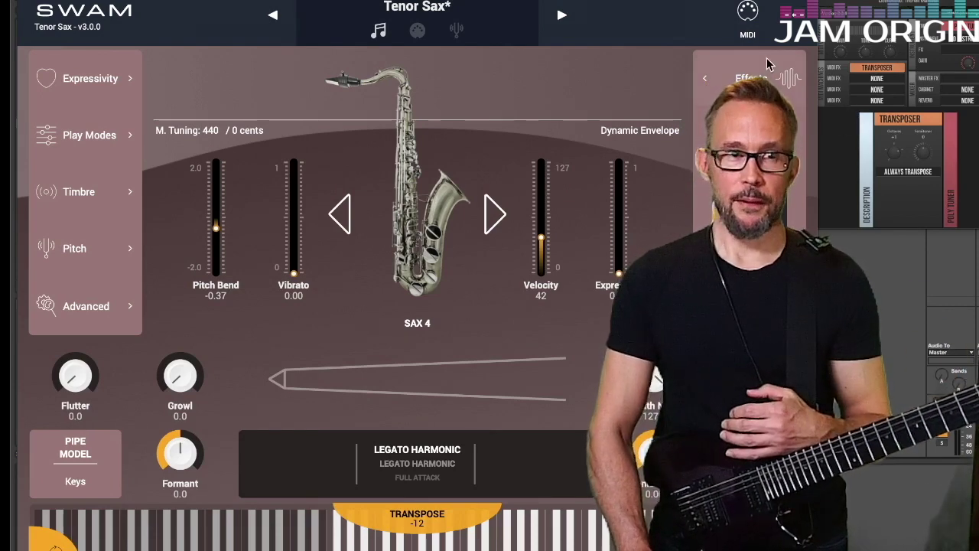
# Open the Expression assignment from the MIDI controller mapping table and display its response curve
pyautogui.click(747, 9)
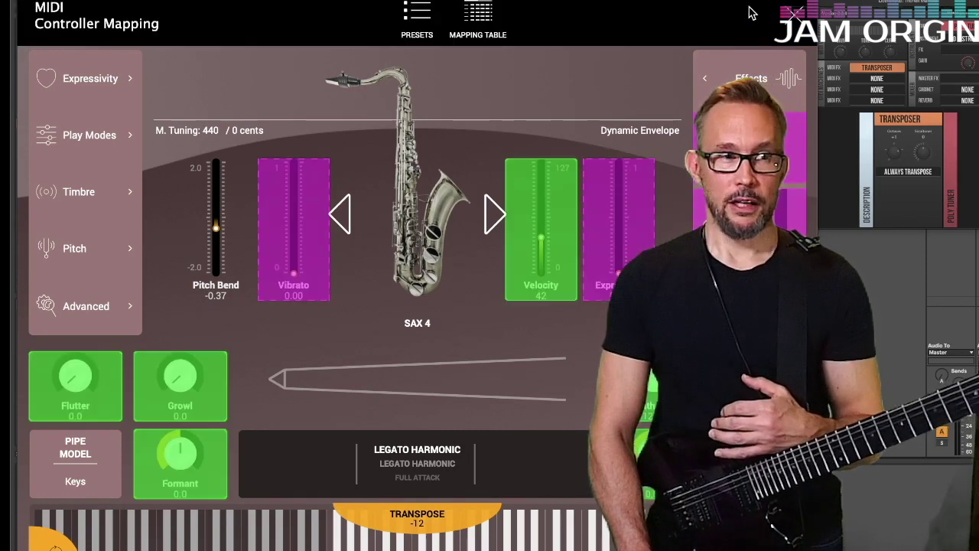
pyautogui.click(484, 14)
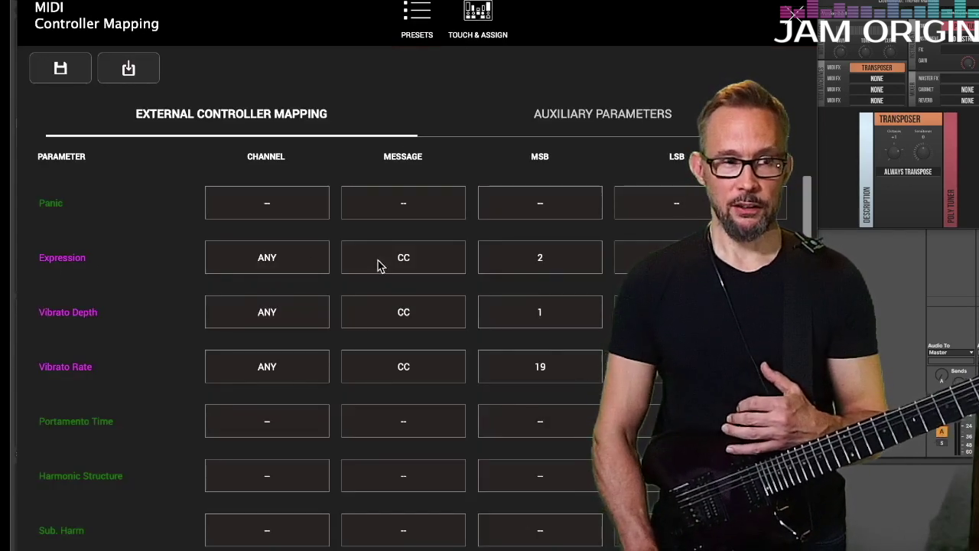
pyautogui.click(513, 260)
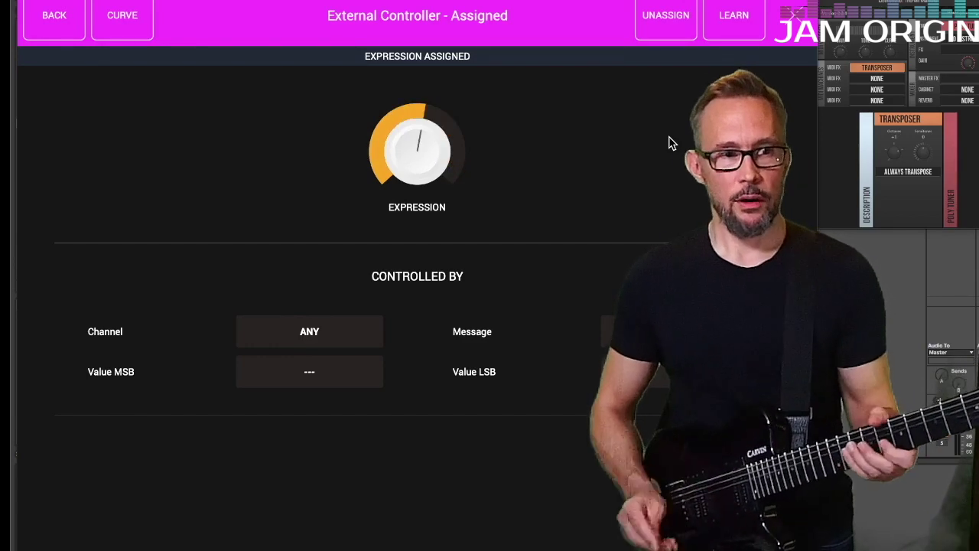
pyautogui.click(123, 15)
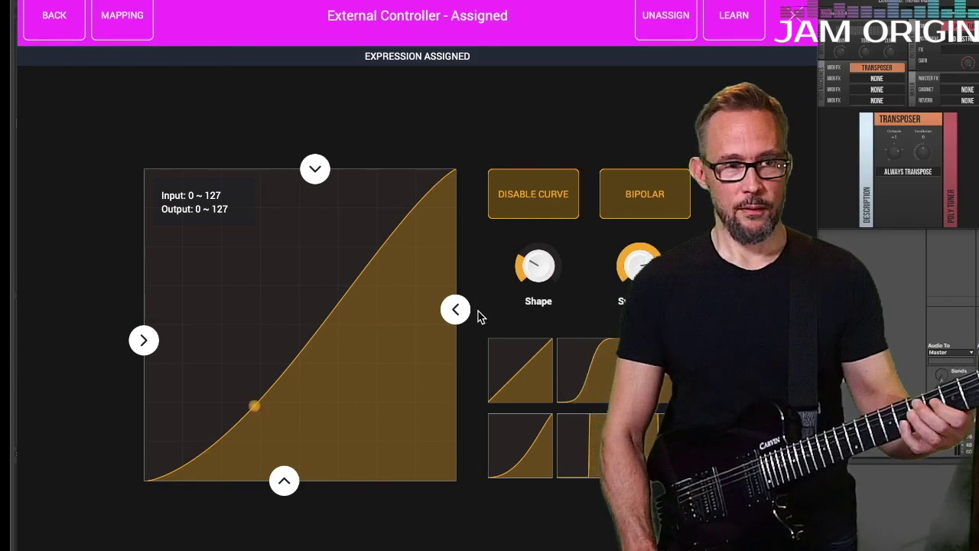
# Apply the early-rising S-shaped preset to the Expression curve, and try a minimum output of 40 and other preset shapes
pyautogui.click(588, 366)
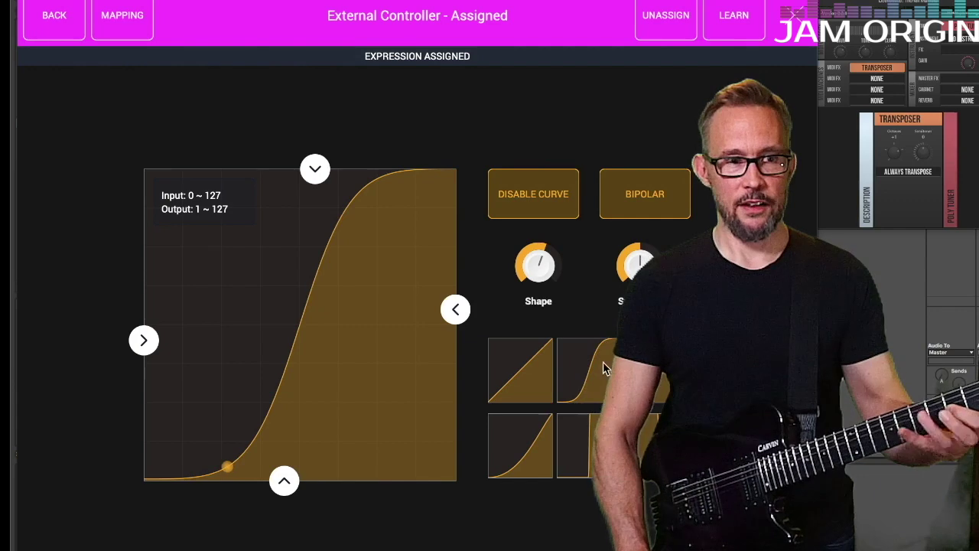
pyautogui.click(657, 372)
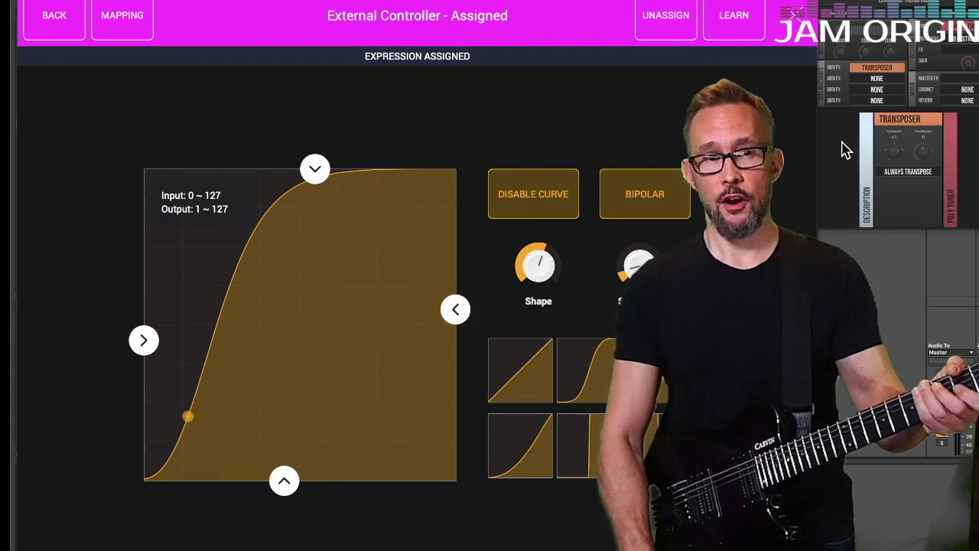
pyautogui.moveTo(819, 135)
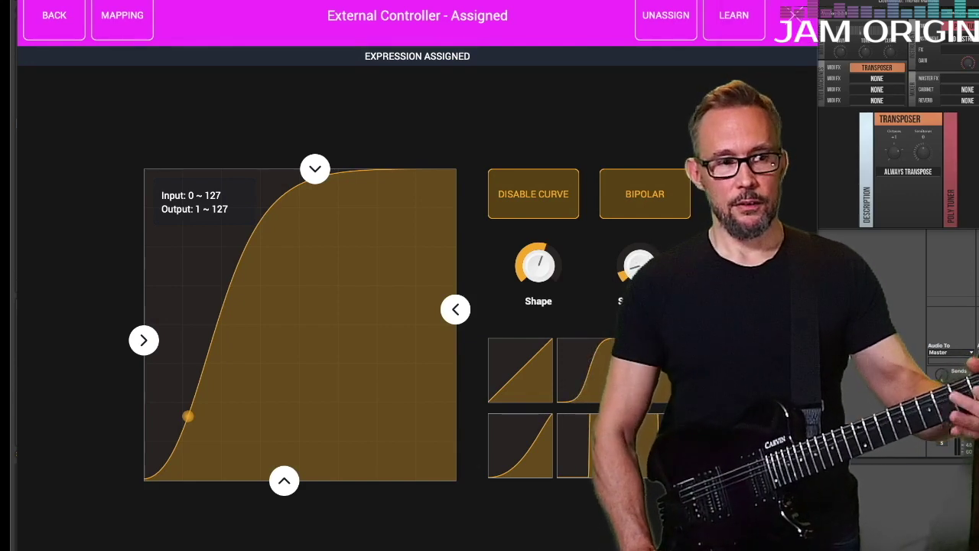
pyautogui.moveTo(283, 479); pyautogui.dragTo(280, 390)
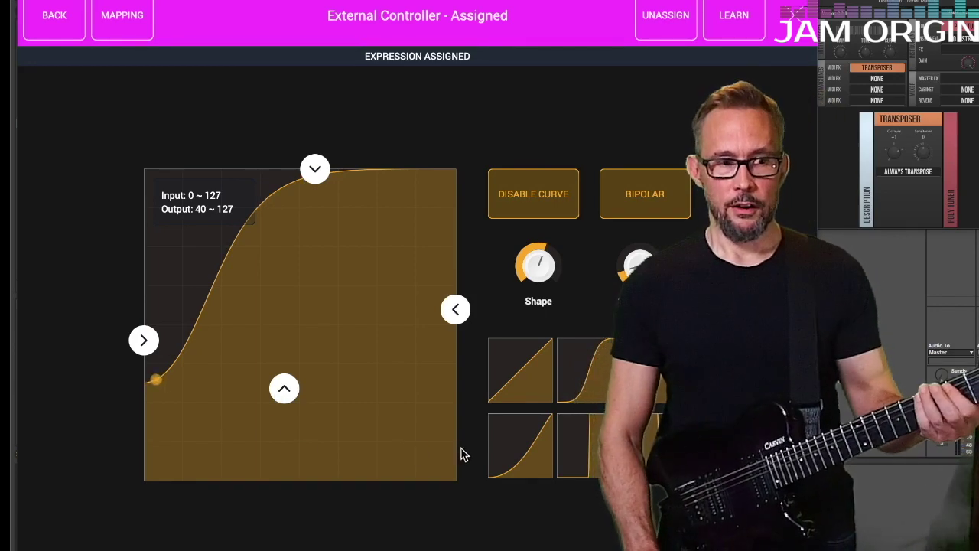
pyautogui.click(512, 453)
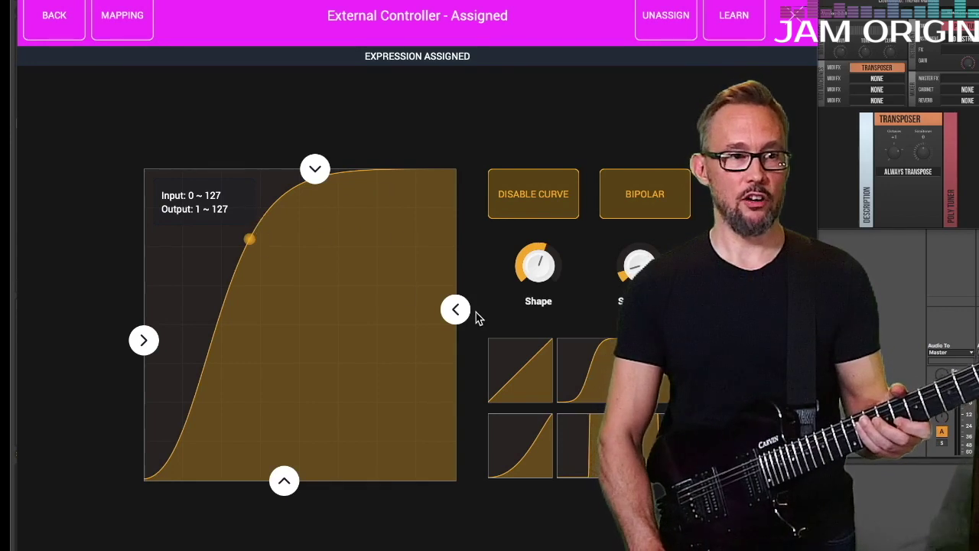
# Limit the Expression curve to an input range of 0 to 118 and an output range of 29 to 121
pyautogui.moveTo(457, 311)
pyautogui.mouseDown()
pyautogui.moveTo(317, 319)
pyautogui.moveTo(396, 314)
pyautogui.moveTo(459, 327)
pyautogui.moveTo(448, 329)
pyautogui.mouseUp()
pyautogui.moveTo(285, 489); pyautogui.dragTo(262, 423)
pyautogui.moveTo(314, 170)
pyautogui.mouseDown()
pyautogui.moveTo(317, 186)
pyautogui.moveTo(314, 173)
pyautogui.mouseUp()
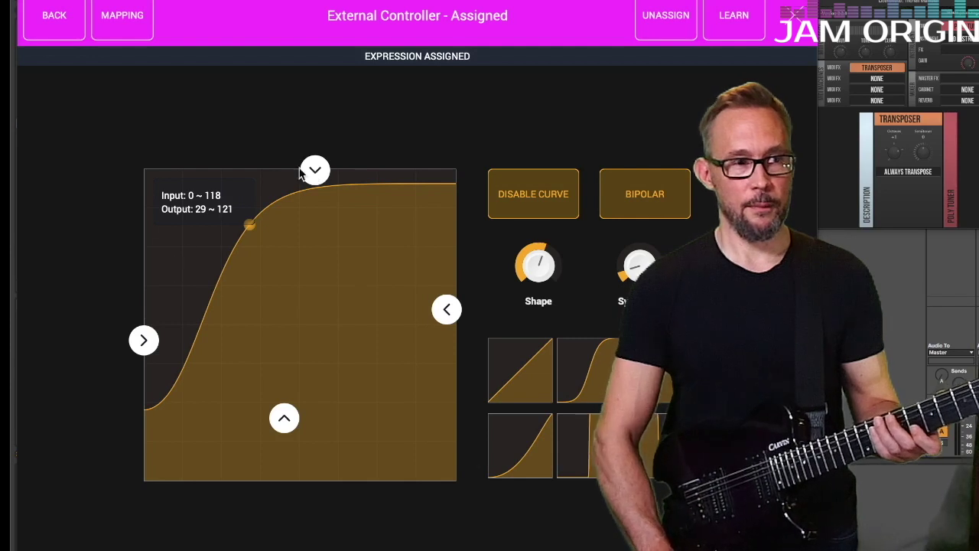
# Leave the Expression curve, check its controller assignment, and return to the MIDI mapping table
pyautogui.moveTo(140, 354)
pyautogui.mouseDown()
pyautogui.moveTo(160, 341)
pyautogui.moveTo(119, 344)
pyautogui.moveTo(145, 339)
pyautogui.moveTo(130, 341)
pyautogui.mouseUp()
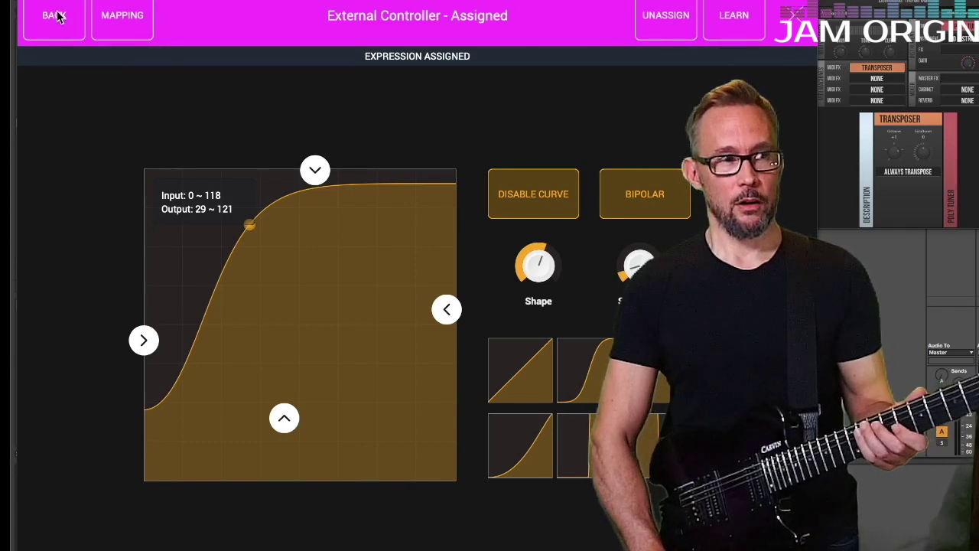
pyautogui.click(122, 19)
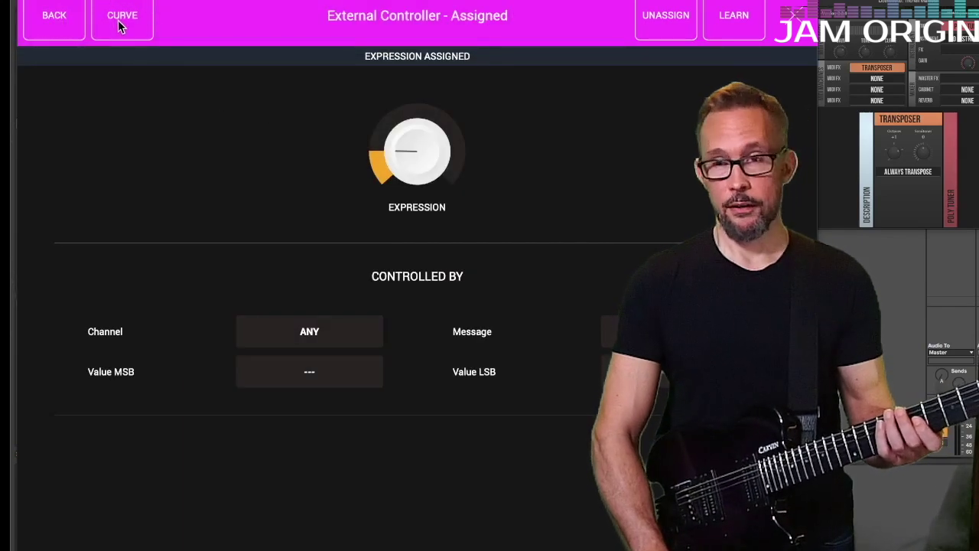
pyautogui.click(59, 23)
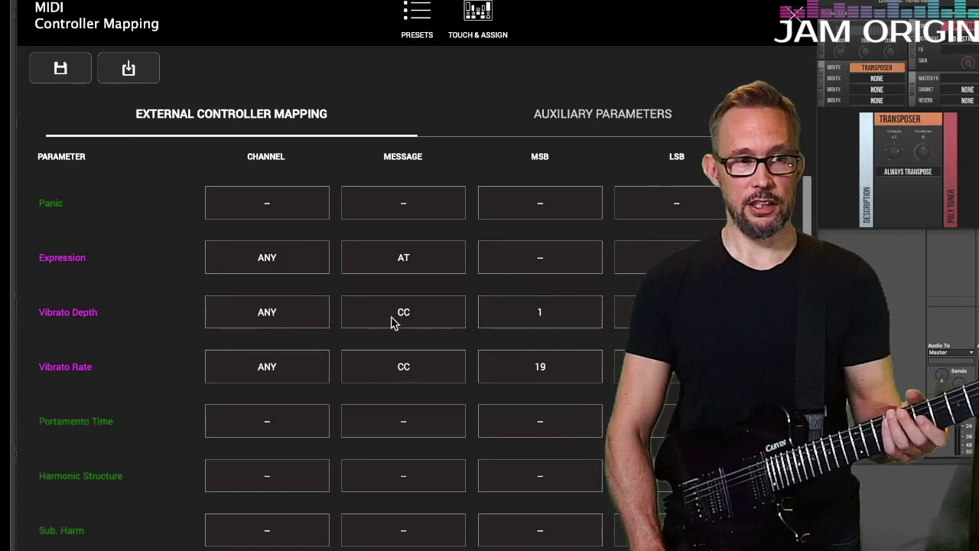
# Learn channel 1, CC 4 as Growl's controller and apply the slow-rising curve preset with an input range of 47 to 127
pyautogui.scroll(-3, 564, 334)
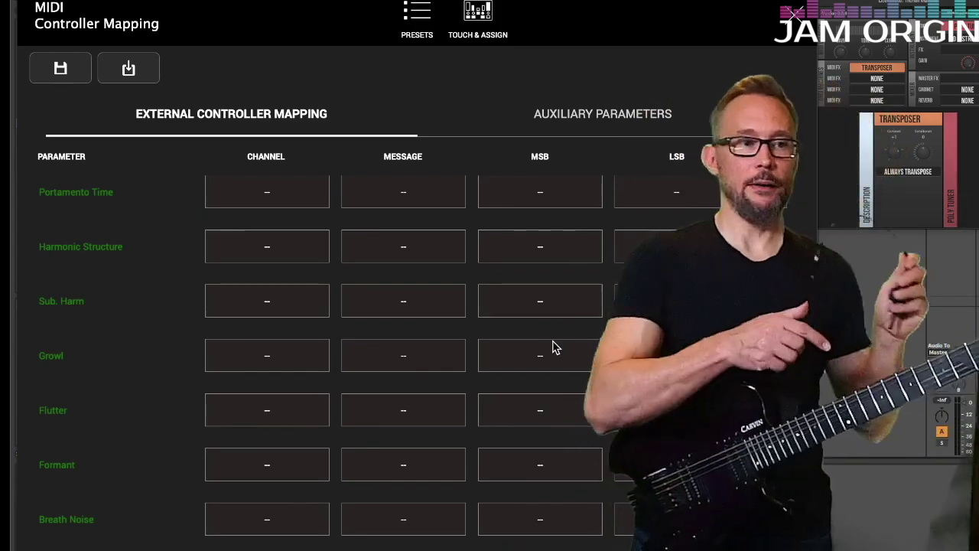
pyautogui.scroll(2, 464, 426)
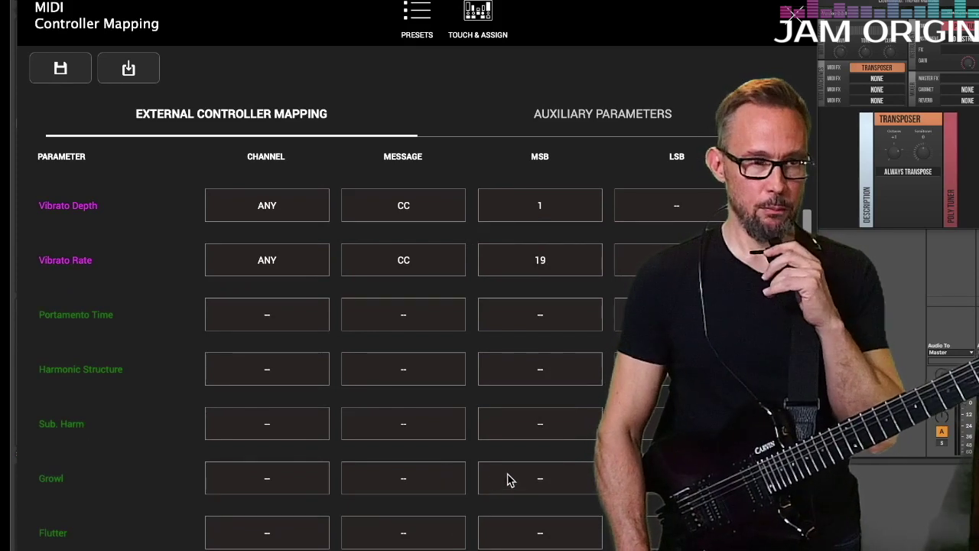
pyautogui.click(532, 479)
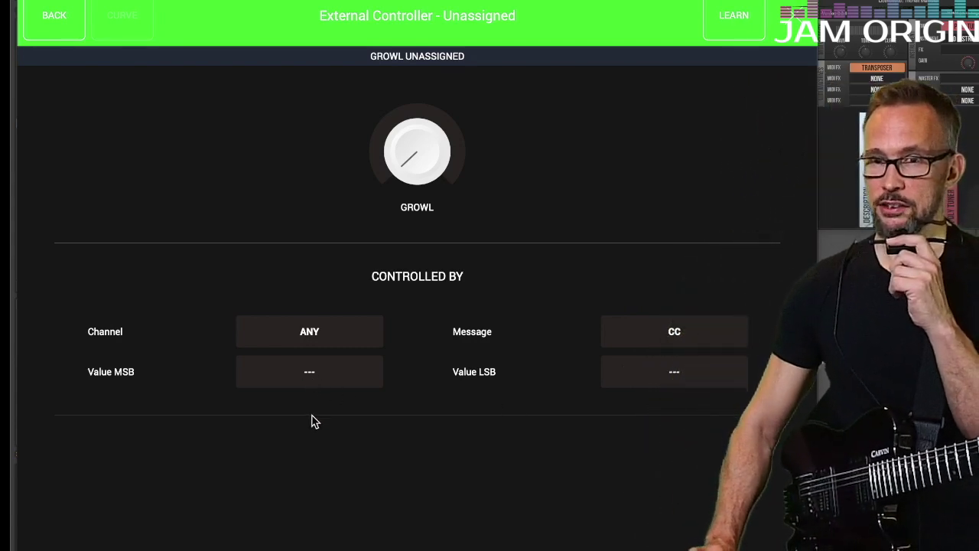
pyautogui.click(740, 23)
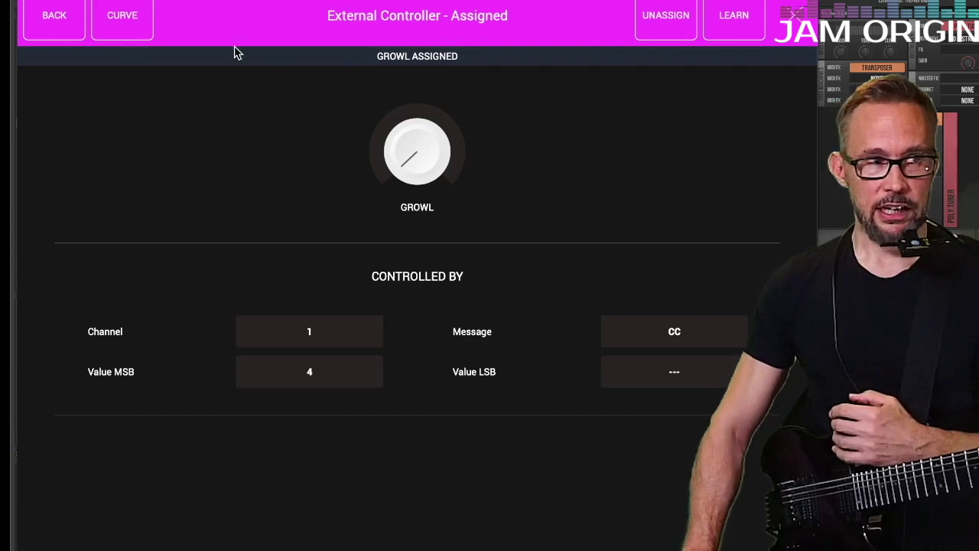
pyautogui.click(121, 14)
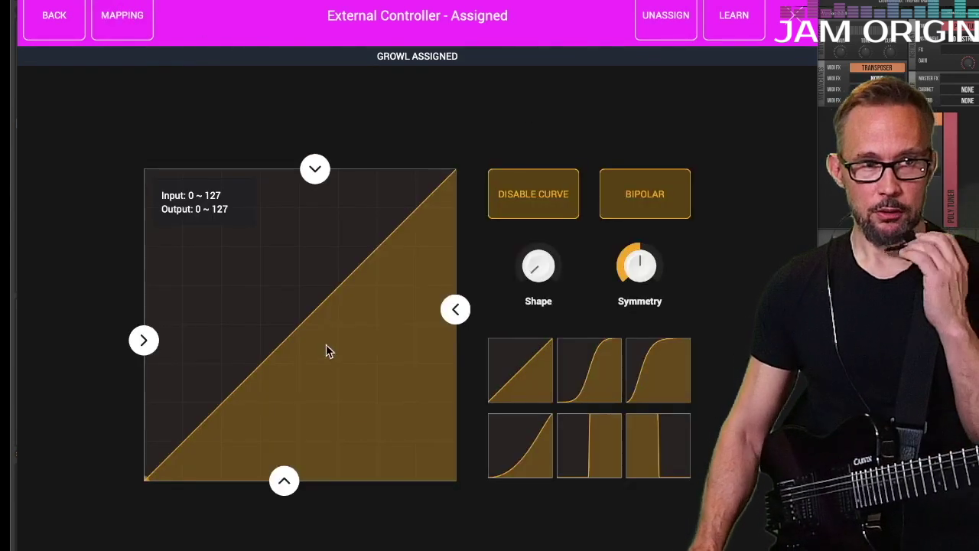
pyautogui.click(543, 432)
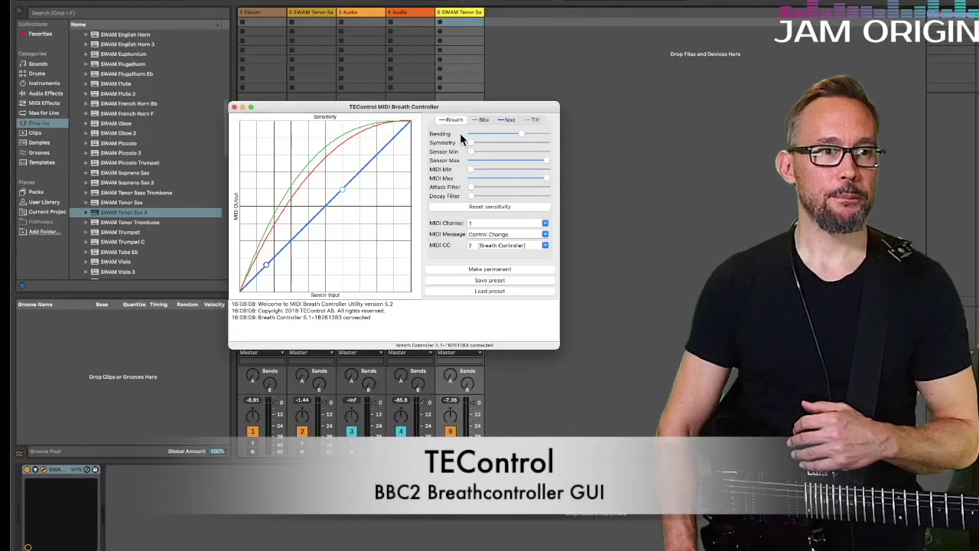
# Reduce MIDI Max and Bending slightly for the Bite sensor in the TEControl MIDI Breath Controller utility
pyautogui.click(484, 118)
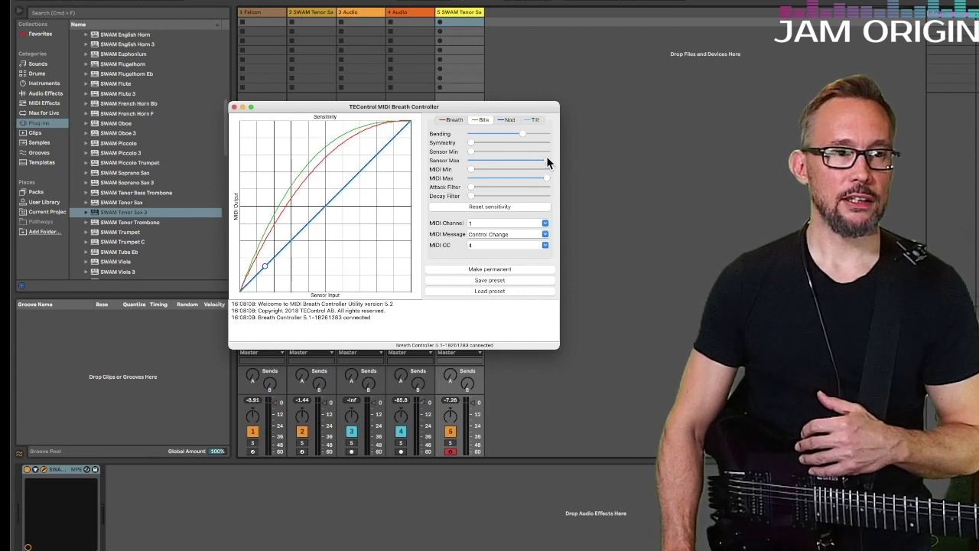
pyautogui.moveTo(546, 180); pyautogui.dragTo(540, 178)
pyautogui.moveTo(522, 134); pyautogui.dragTo(517, 134)
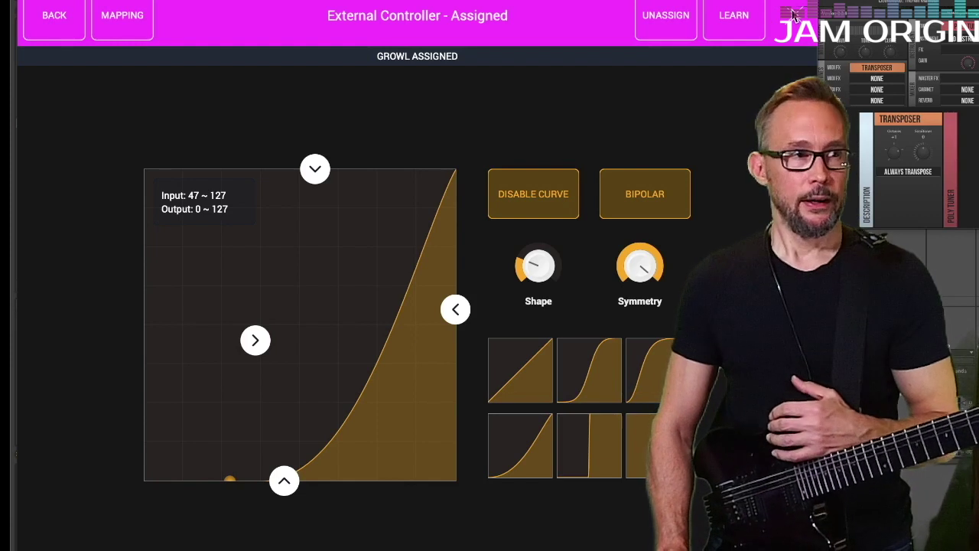
# Remove Growl's controller assignment in SWAM Tenor Sax and leave the controller mapping
pyautogui.click(650, 24)
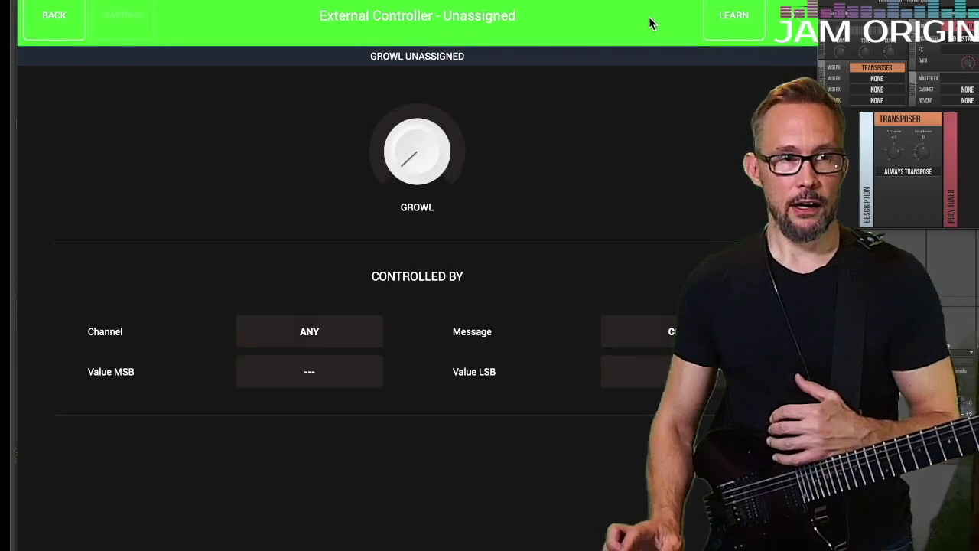
pyautogui.click(798, 20)
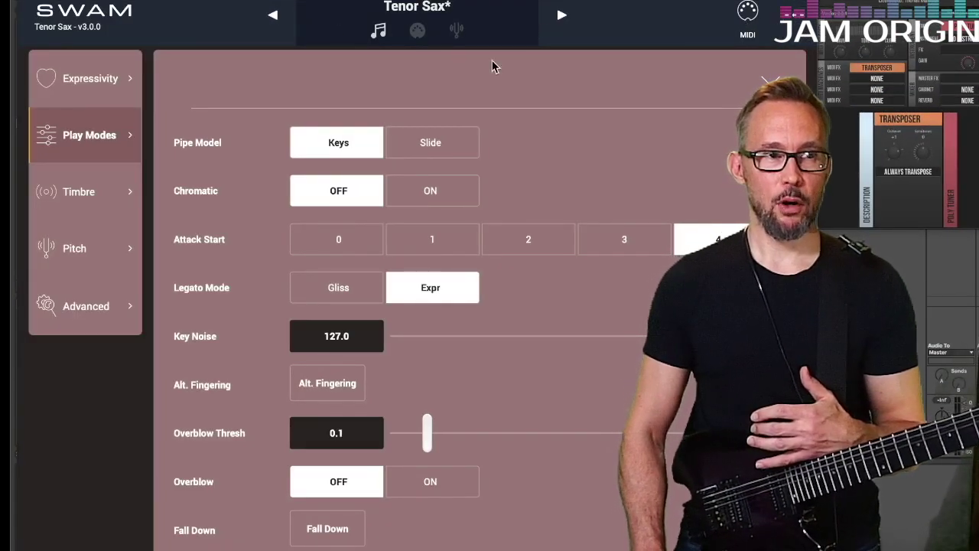
# Look through the factory MIDI mapping presets, the mapping table and the touch-and-assign view, and exit controller mapping
pyautogui.click(753, 23)
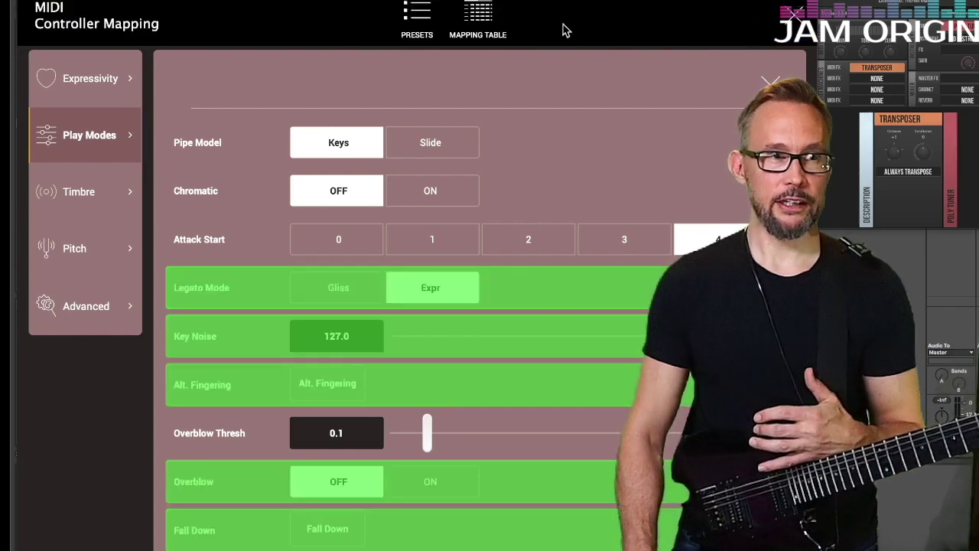
pyautogui.click(417, 17)
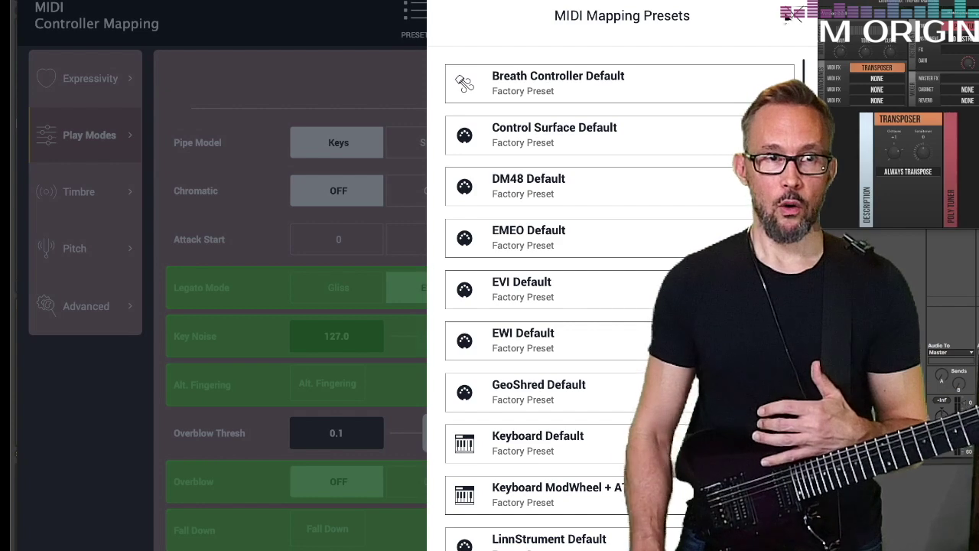
pyautogui.click(791, 14)
pyautogui.click(478, 12)
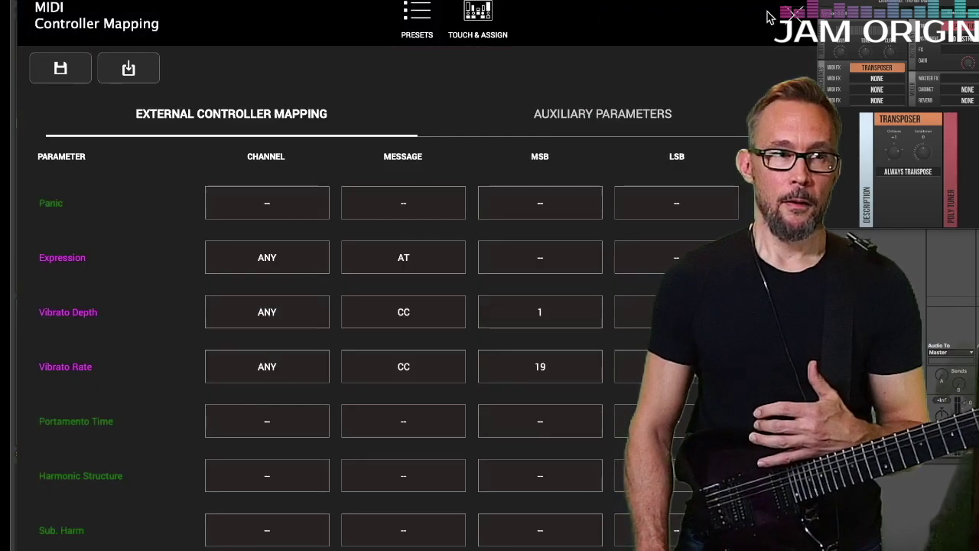
pyautogui.click(478, 12)
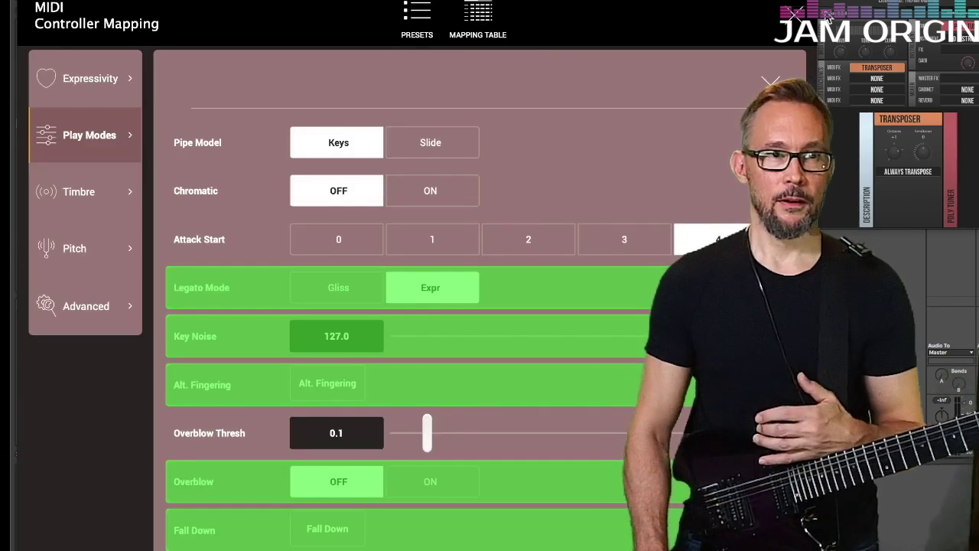
pyautogui.click(794, 15)
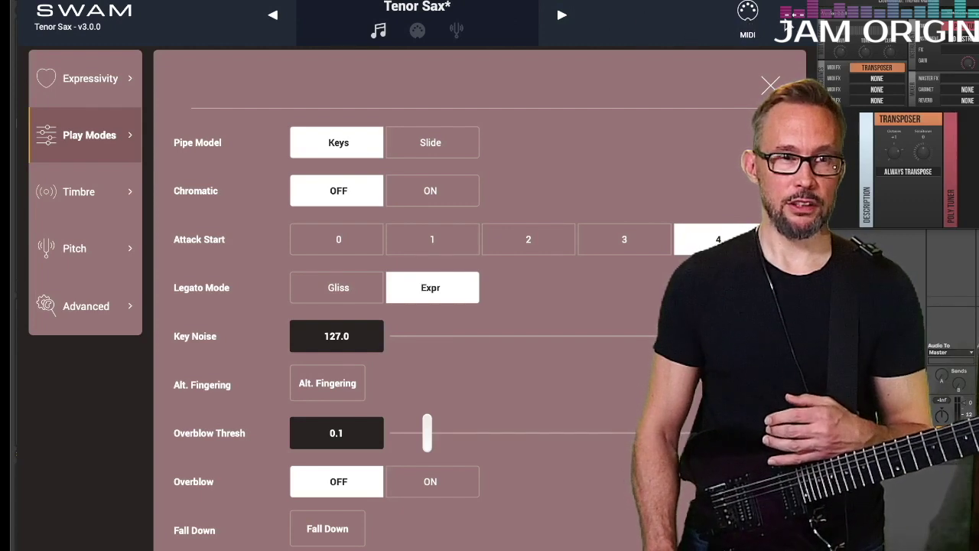
# Review the factory and user presets and the parameter groups that can be saved, and close the preset manager
pyautogui.click(794, 17)
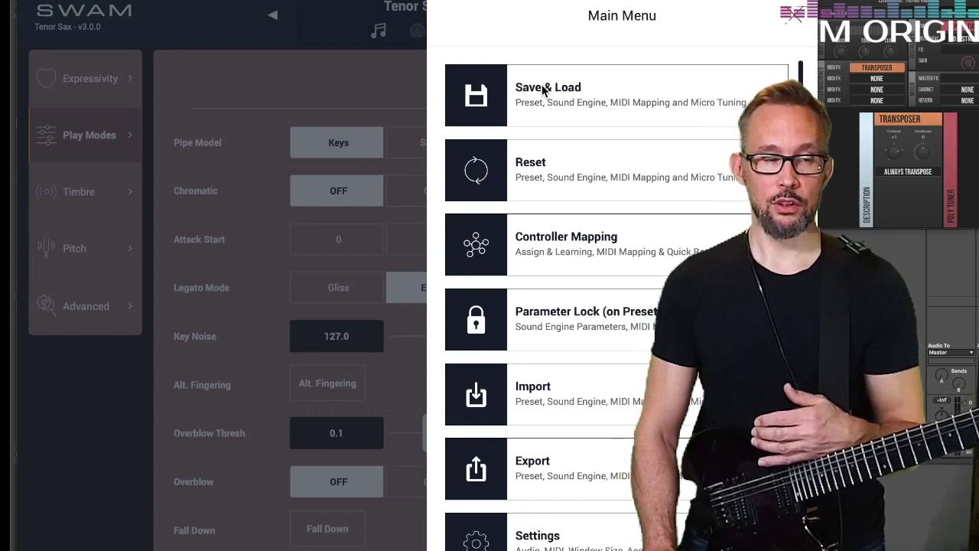
pyautogui.click(520, 88)
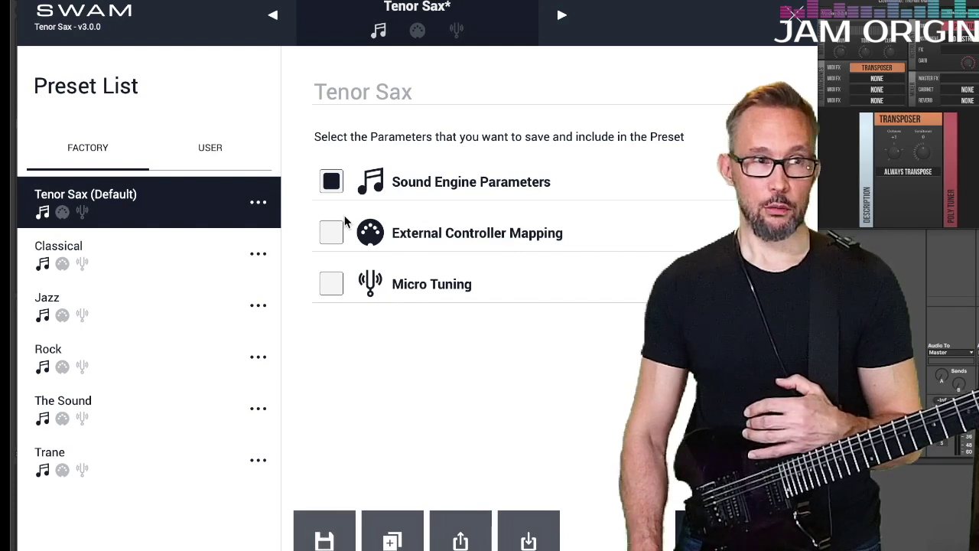
pyautogui.click(202, 149)
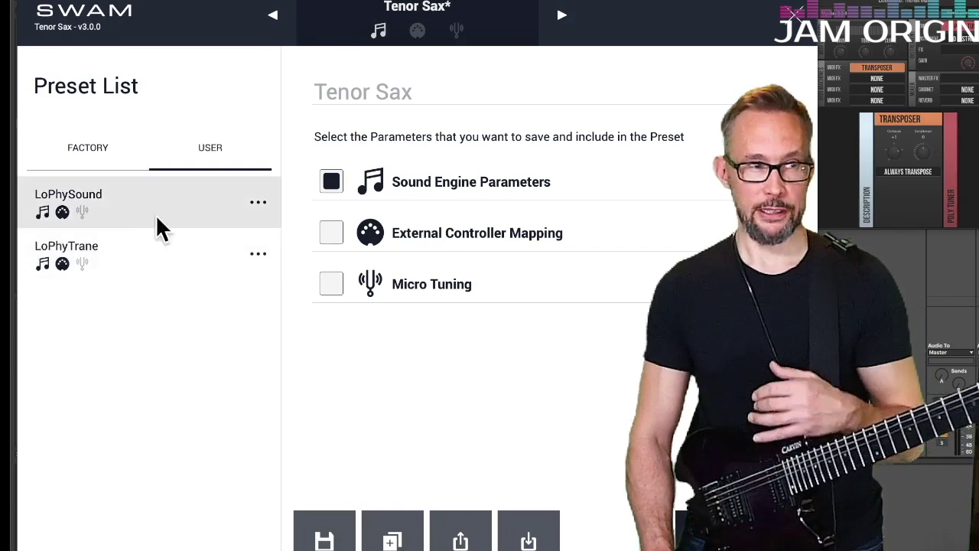
pyautogui.click(87, 149)
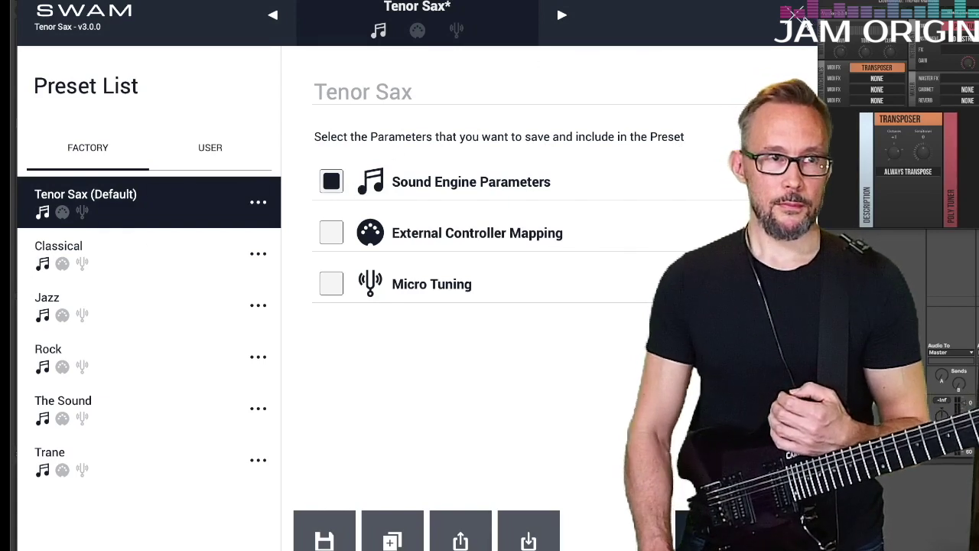
pyautogui.click(800, 14)
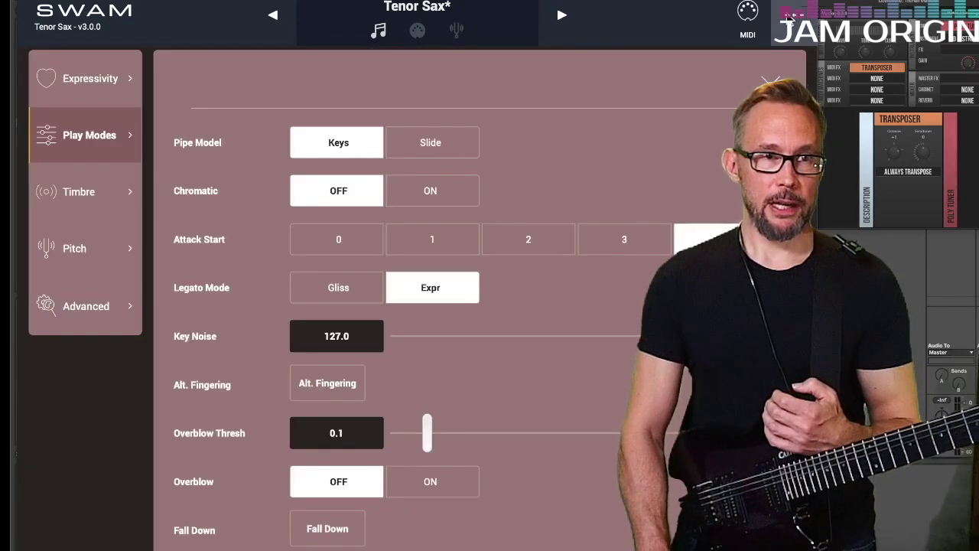
# Look at the available plug-in settings categories, and close them along with the Play Modes page
pyautogui.click(794, 14)
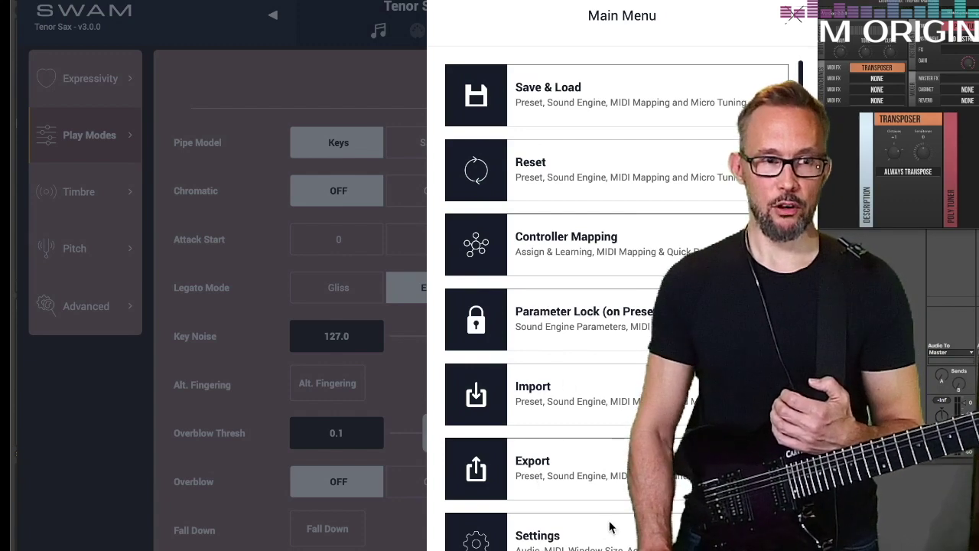
pyautogui.click(560, 536)
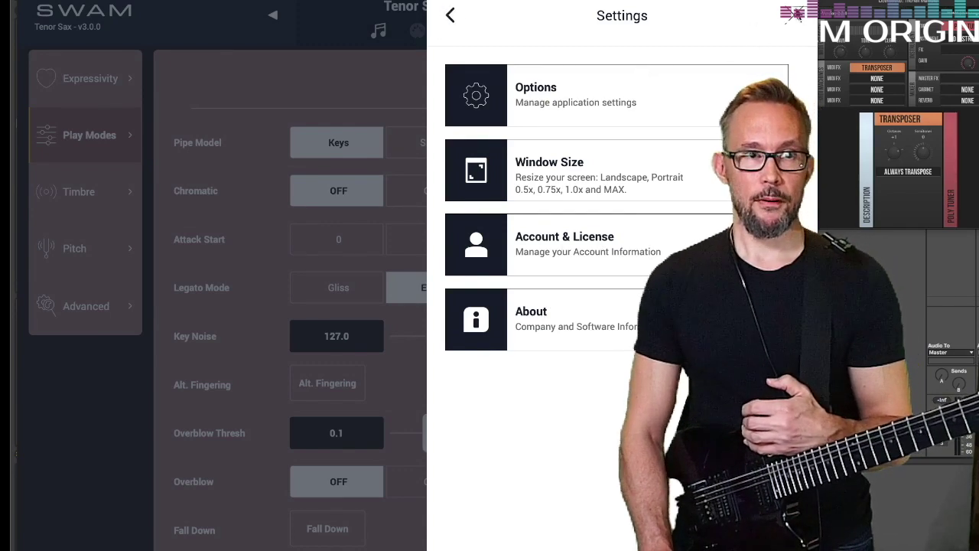
pyautogui.click(791, 15)
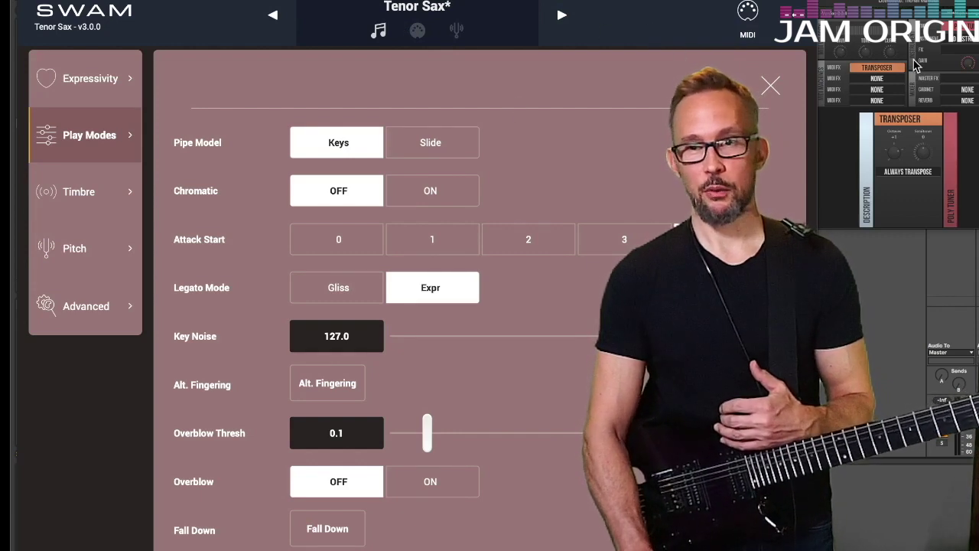
pyautogui.click(770, 85)
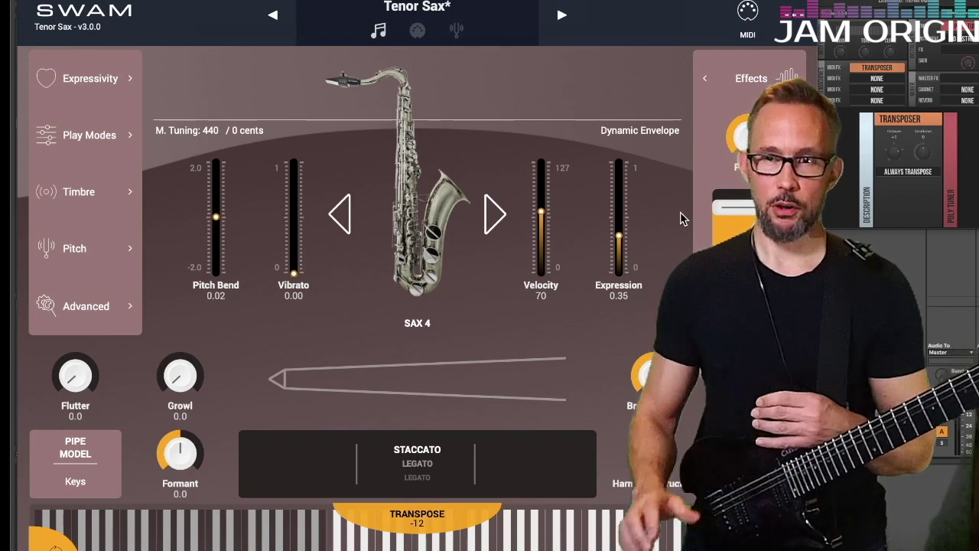
# Load the Seaboard Default factory preset as the MIDI controller mapping
pyautogui.click(853, 201)
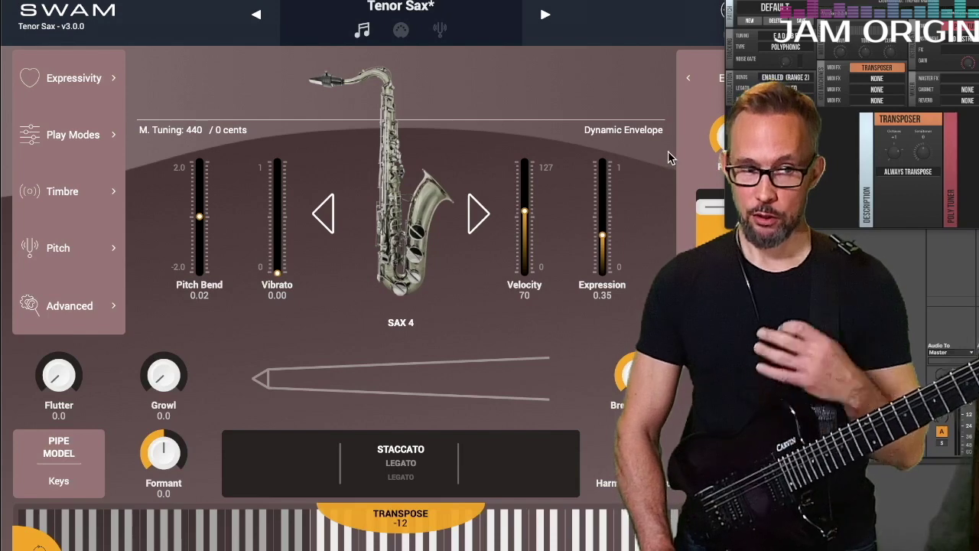
pyautogui.click(647, 195)
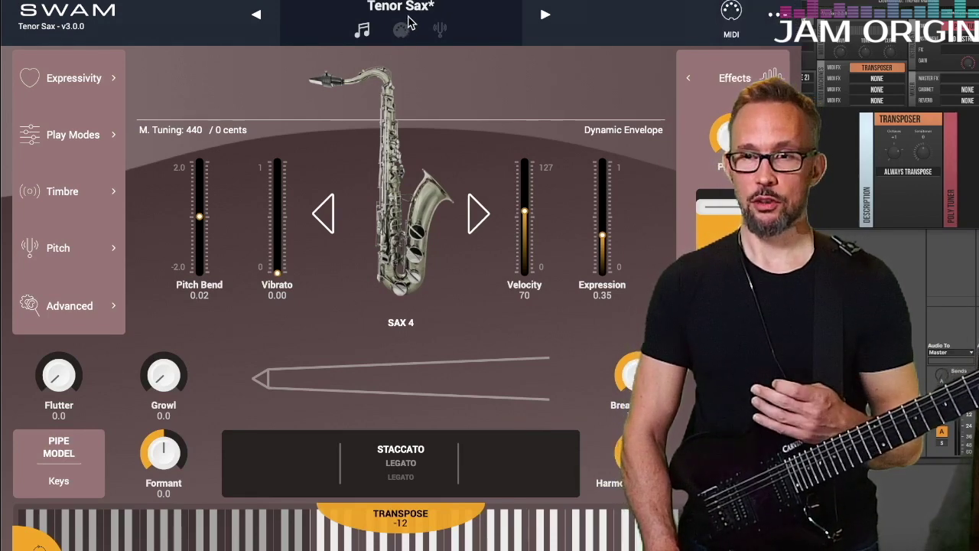
pyautogui.click(740, 17)
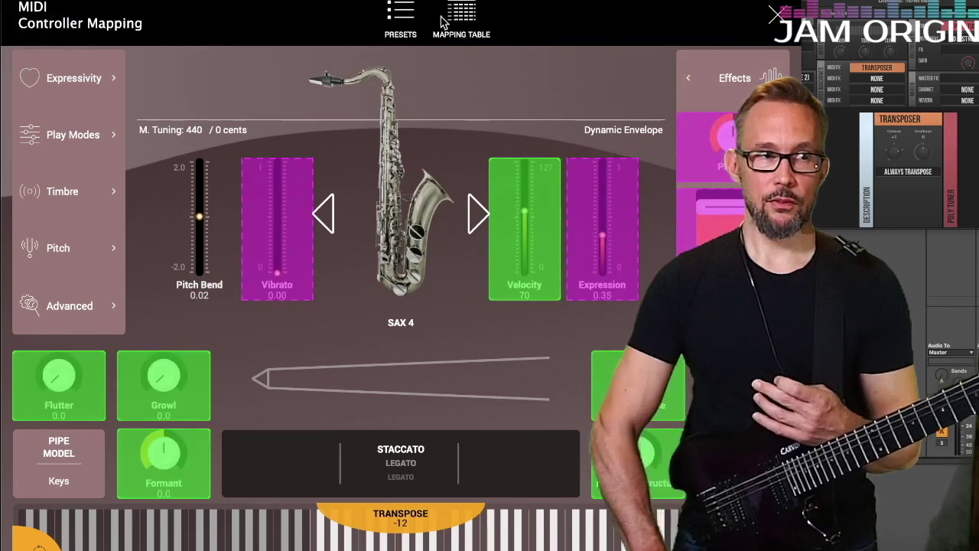
pyautogui.click(401, 13)
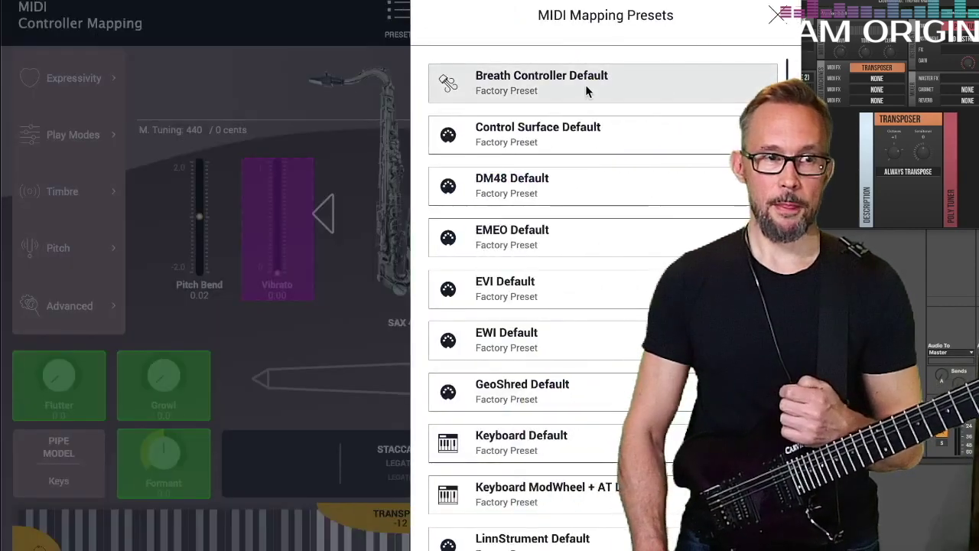
pyautogui.scroll(-5, 545, 475)
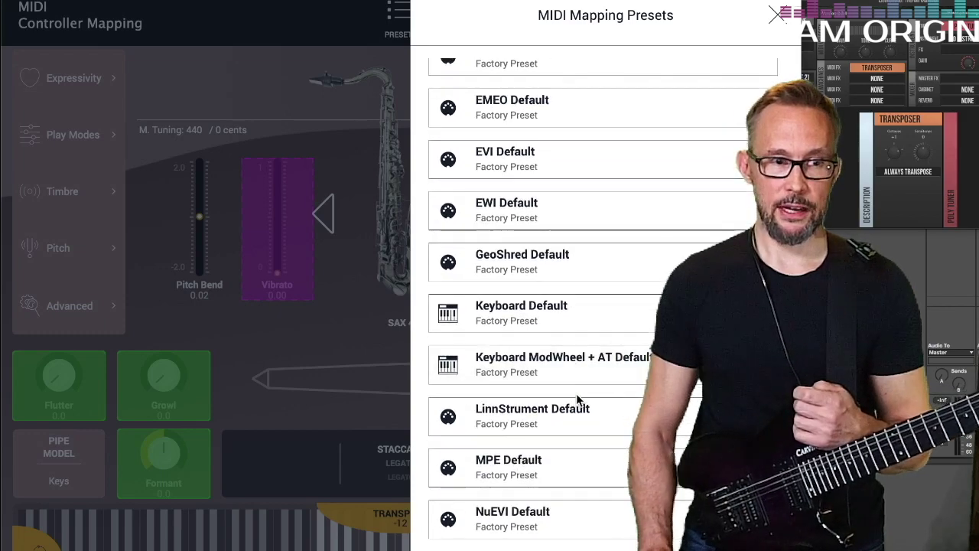
pyautogui.scroll(-2, 557, 470)
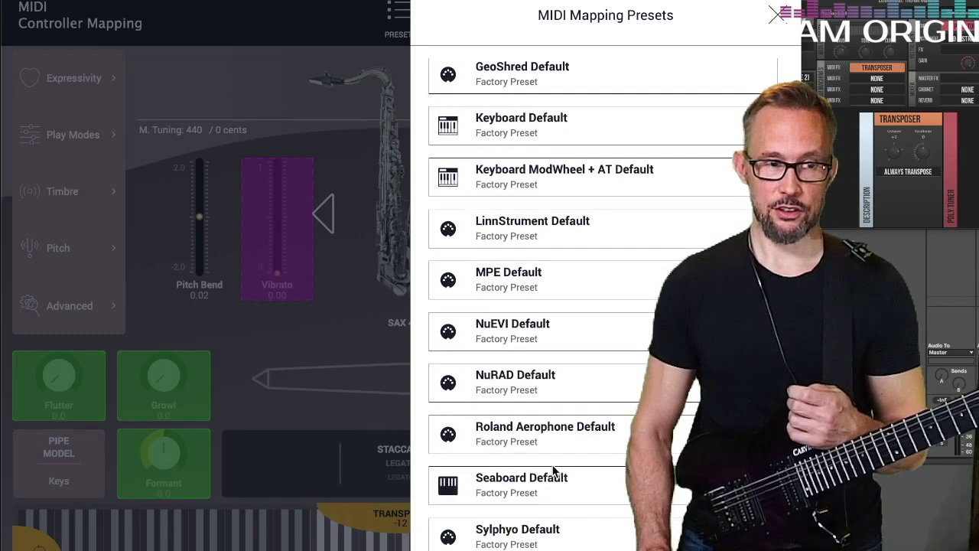
pyautogui.click(551, 479)
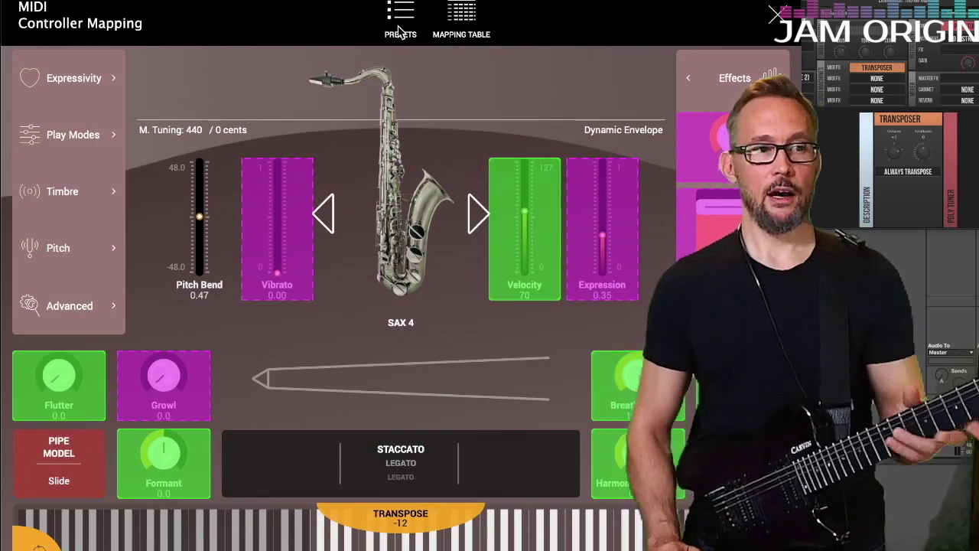
# Set both the Pitch Bend Up and Pitch Bend Down ranges to 2 in the master tuning settings
pyautogui.click(64, 246)
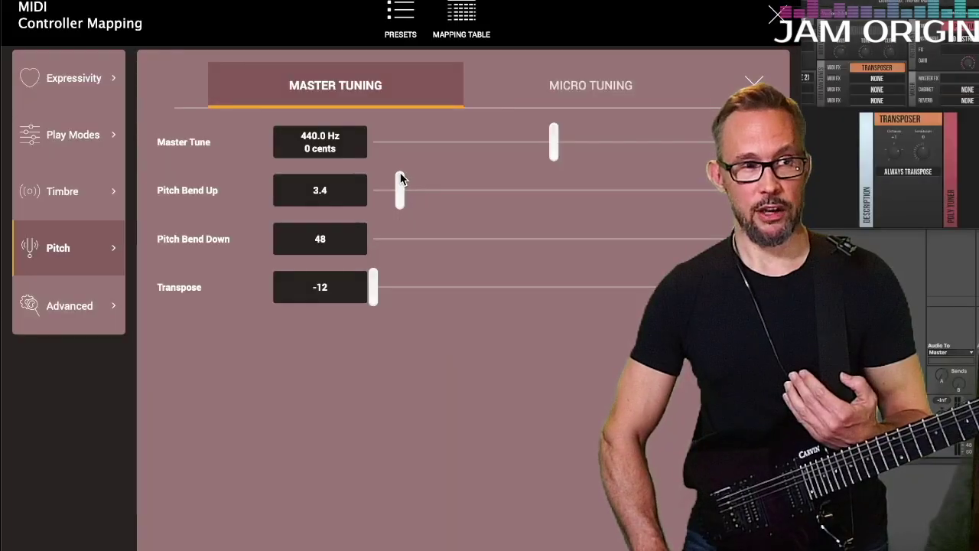
pyautogui.moveTo(401, 178); pyautogui.dragTo(396, 178)
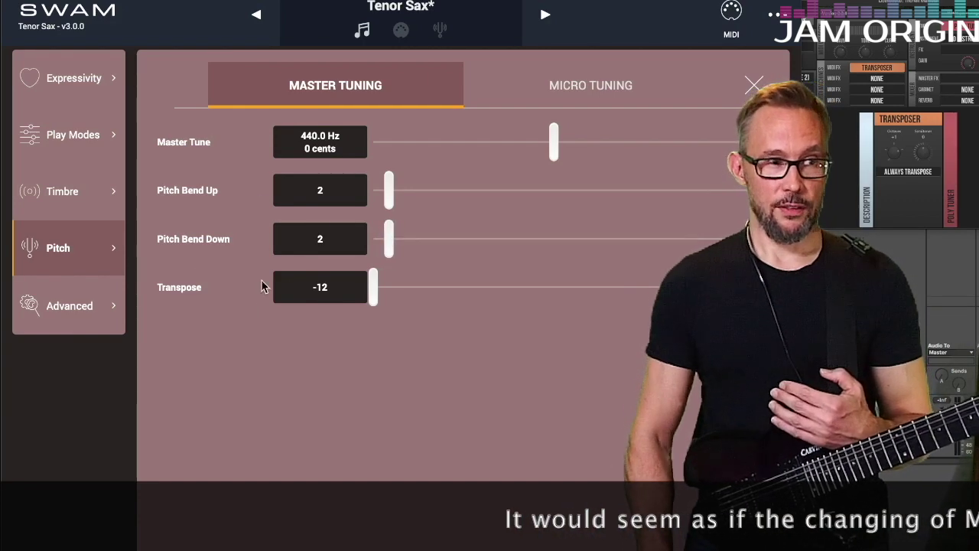
# Switch the MIDI Profile from MPE to Legacy in the advanced MIDI settings
pyautogui.click(70, 305)
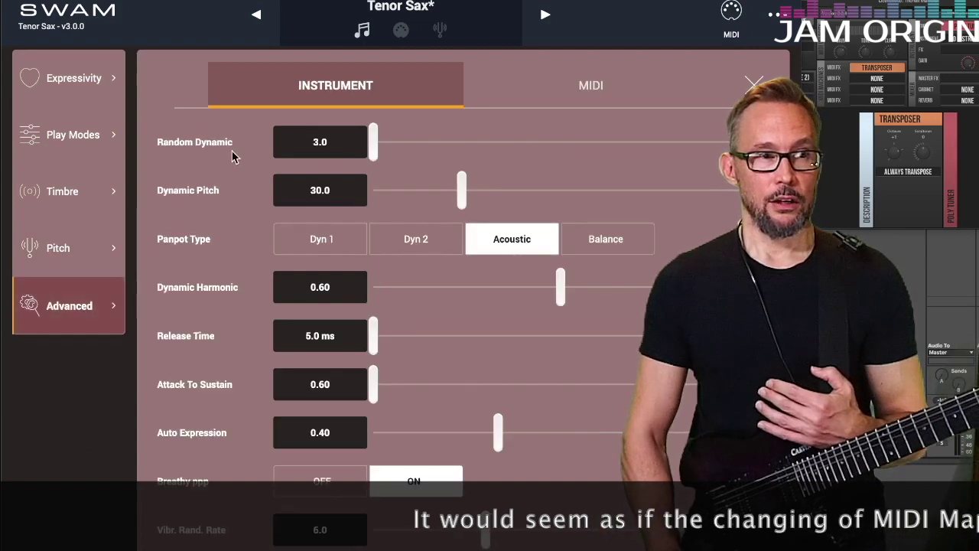
pyautogui.click(562, 78)
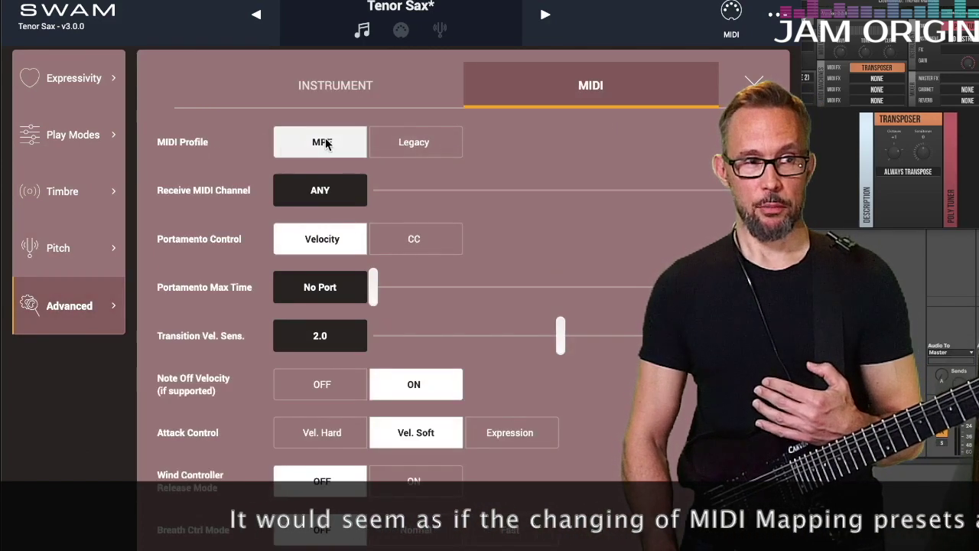
pyautogui.click(405, 141)
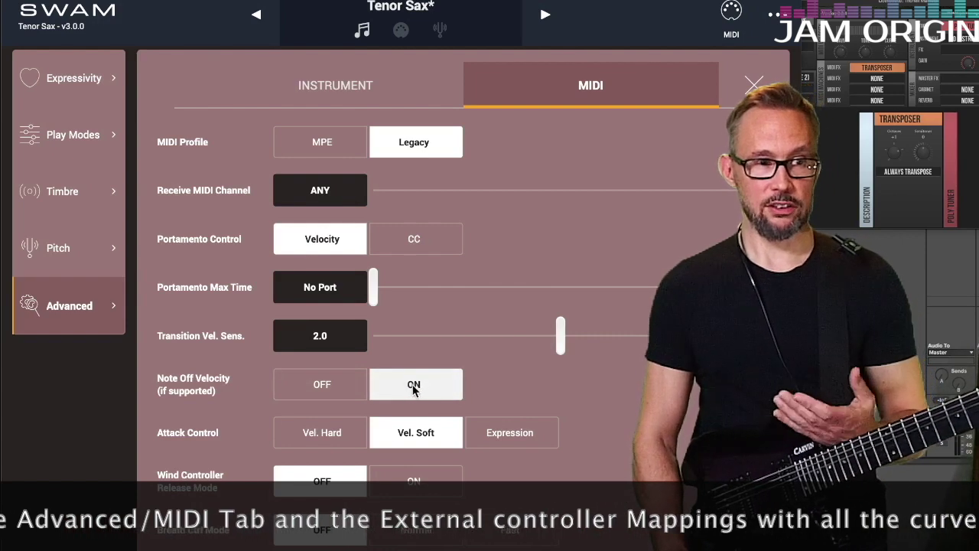
# Compare the Expression and Vel. Hard options for Attack Control, and set it to Expression
pyautogui.click(520, 432)
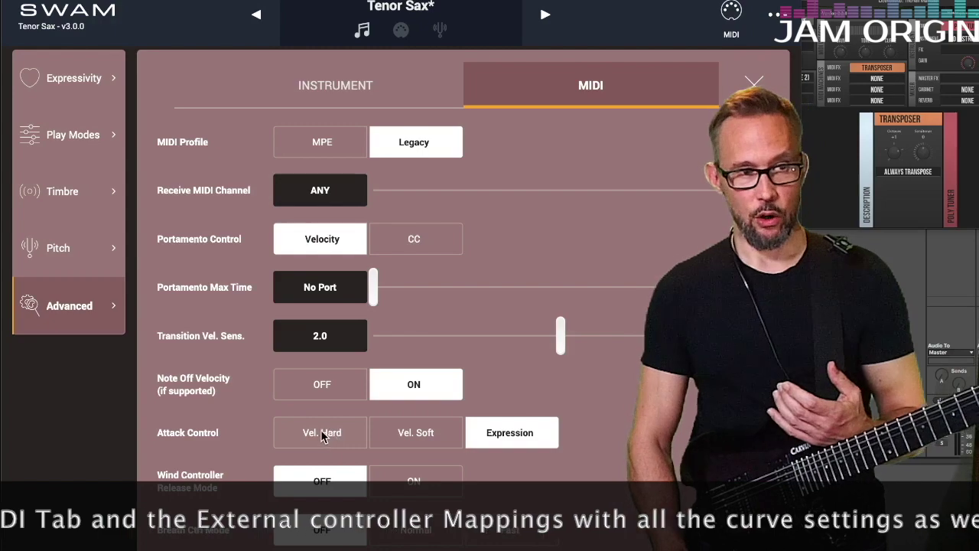
pyautogui.click(321, 432)
pyautogui.click(505, 434)
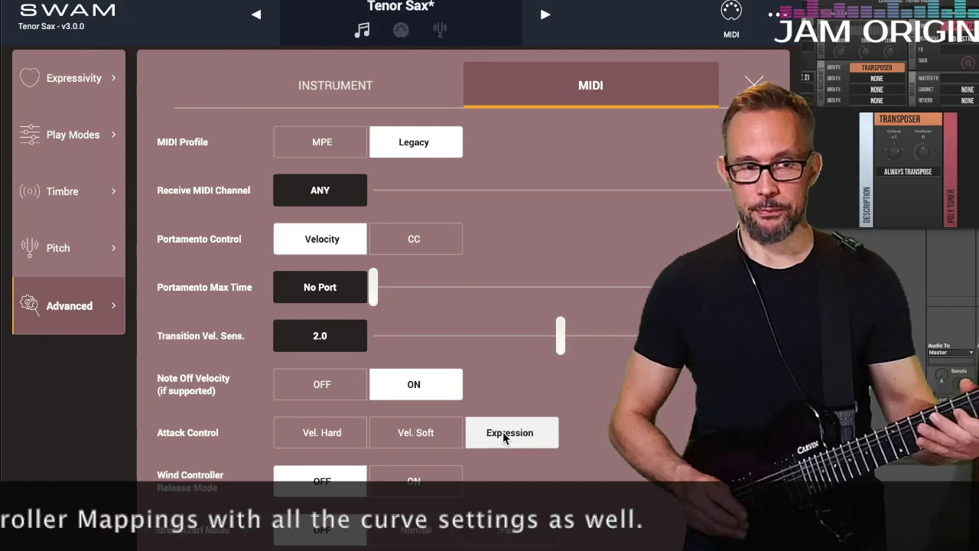
pyautogui.click(335, 435)
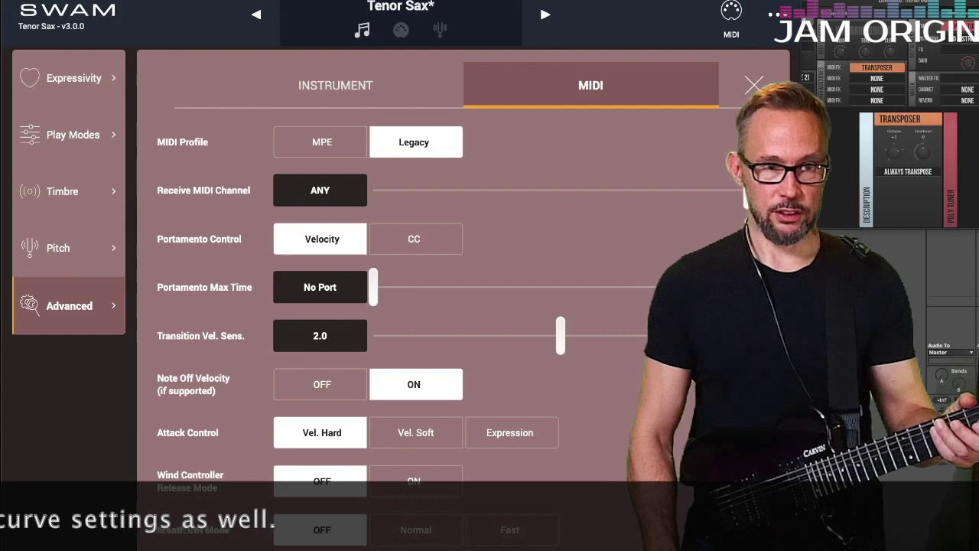
pyautogui.scroll(-5, 421, 336)
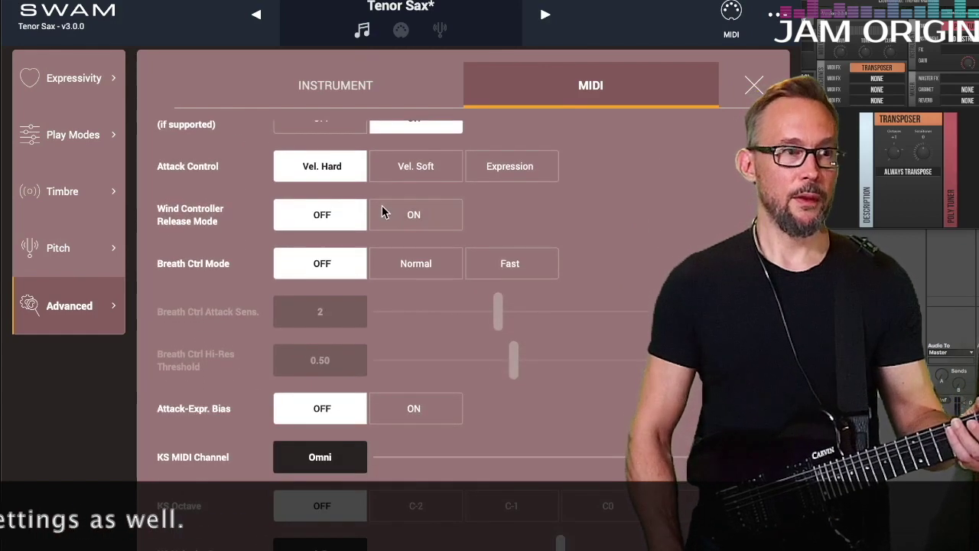
pyautogui.click(517, 171)
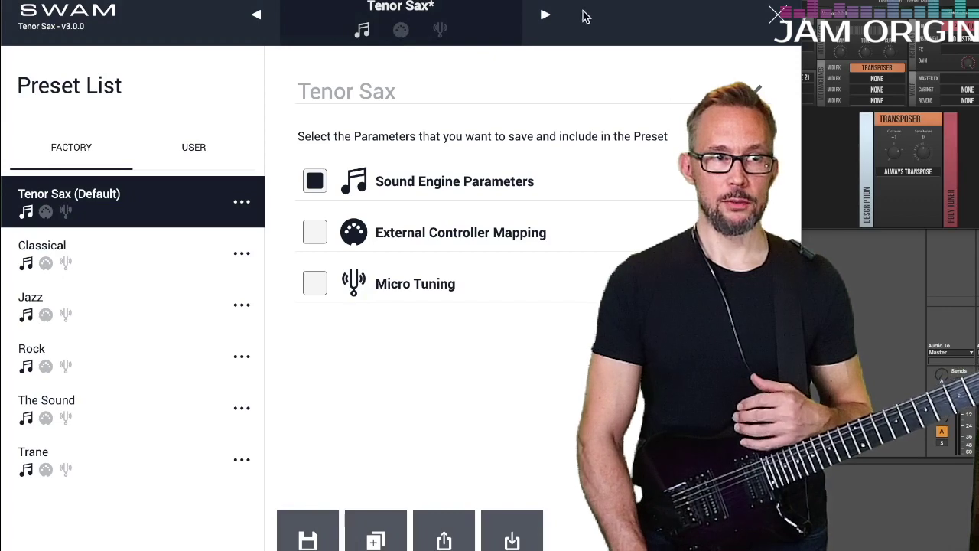
# Close the preset manager and open the response curve of the Expression parameter's external controller mapping
pyautogui.click(773, 13)
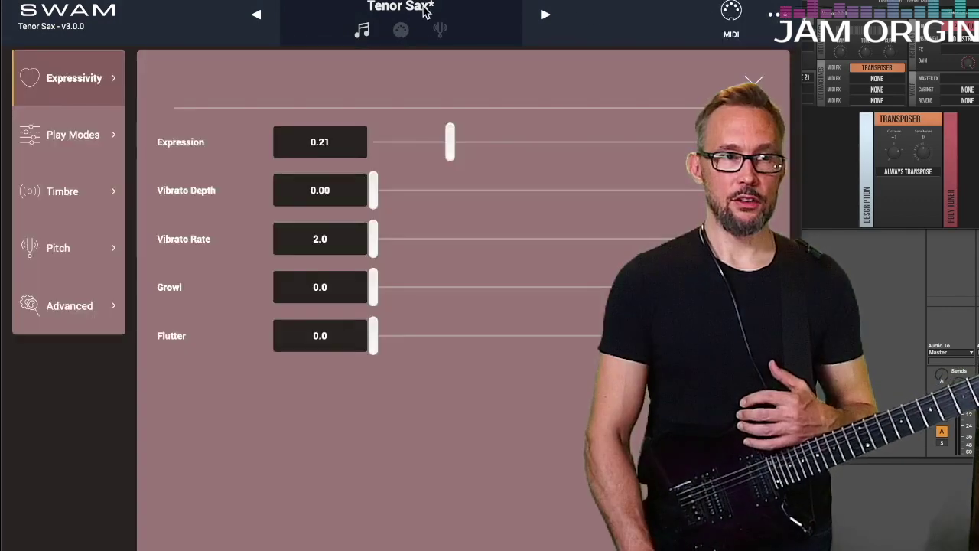
pyautogui.click(733, 14)
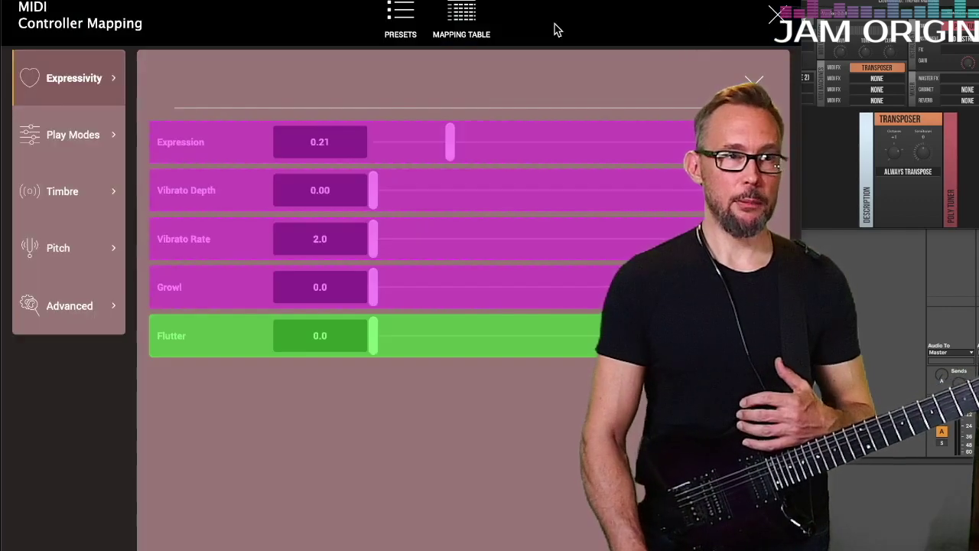
pyautogui.click(463, 17)
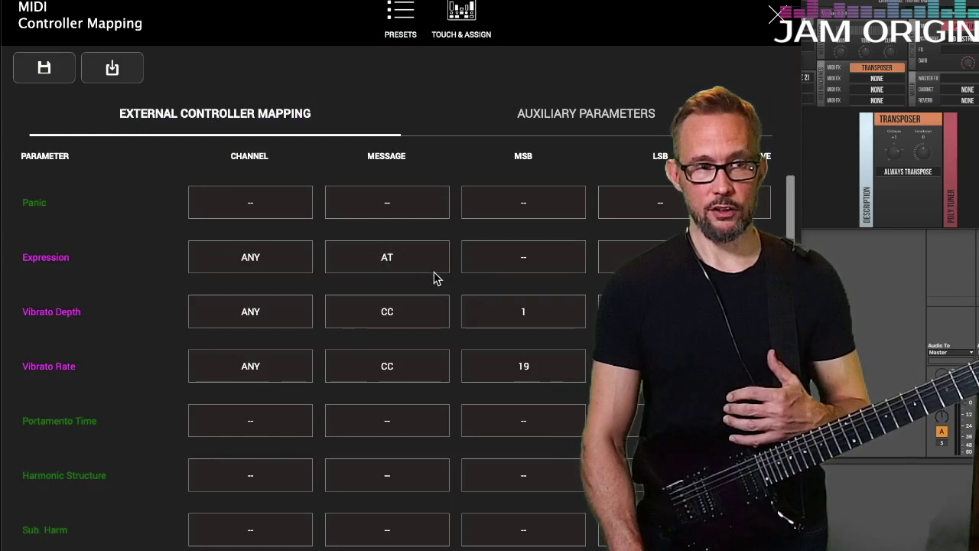
pyautogui.click(522, 260)
pyautogui.click(96, 19)
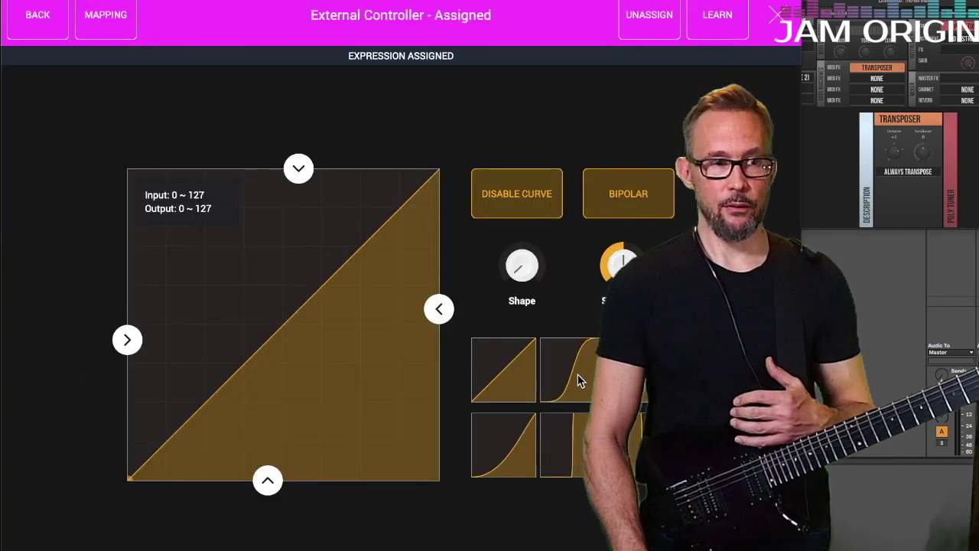
# Give the Expression mapping an early-rising S-shaped curve with an output range of 38 to 127, and return to the main instrument view
pyautogui.click(581, 378)
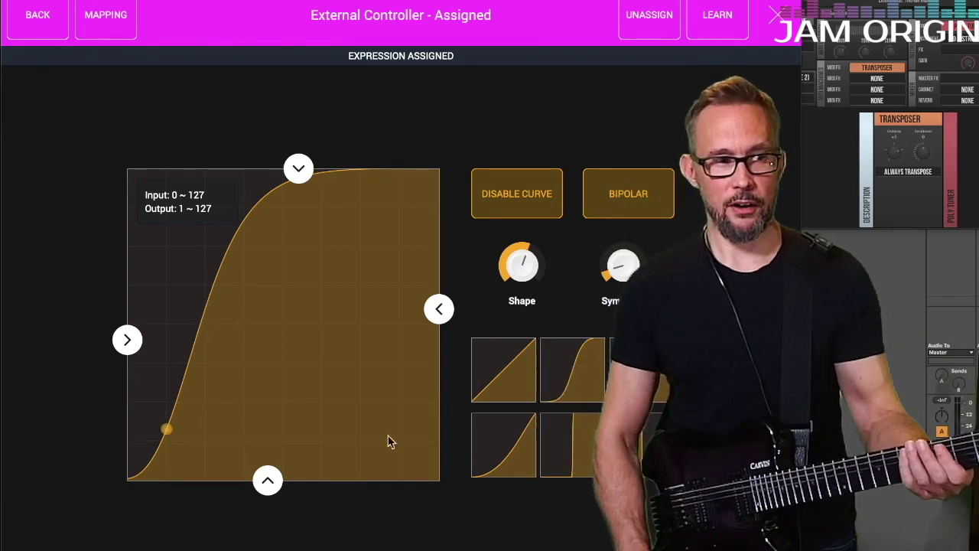
pyautogui.moveTo(267, 477); pyautogui.dragTo(267, 393)
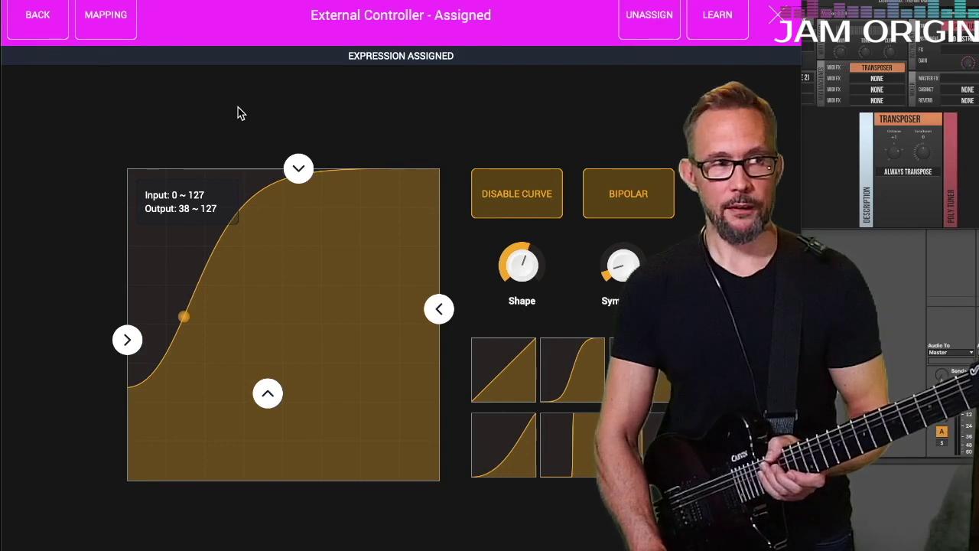
pyautogui.click(103, 14)
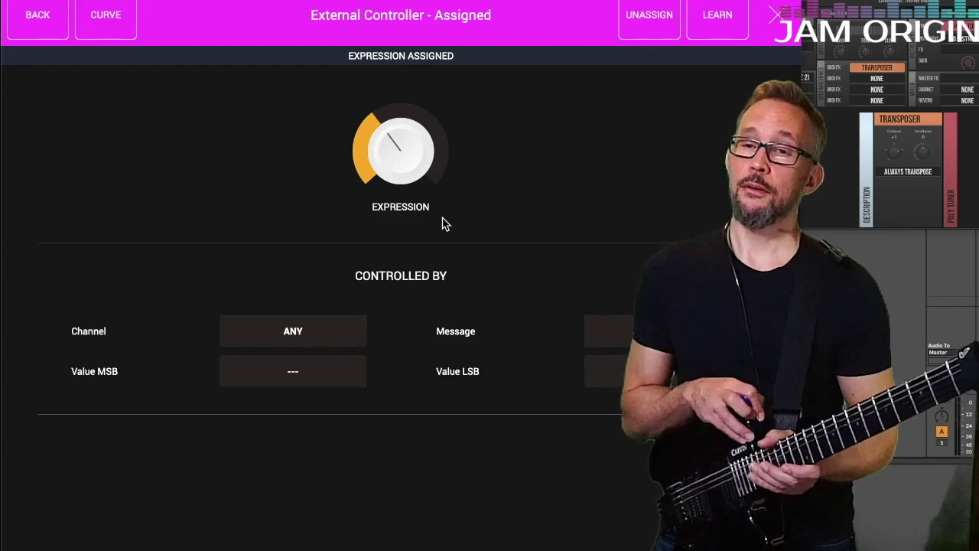
pyautogui.click(776, 15)
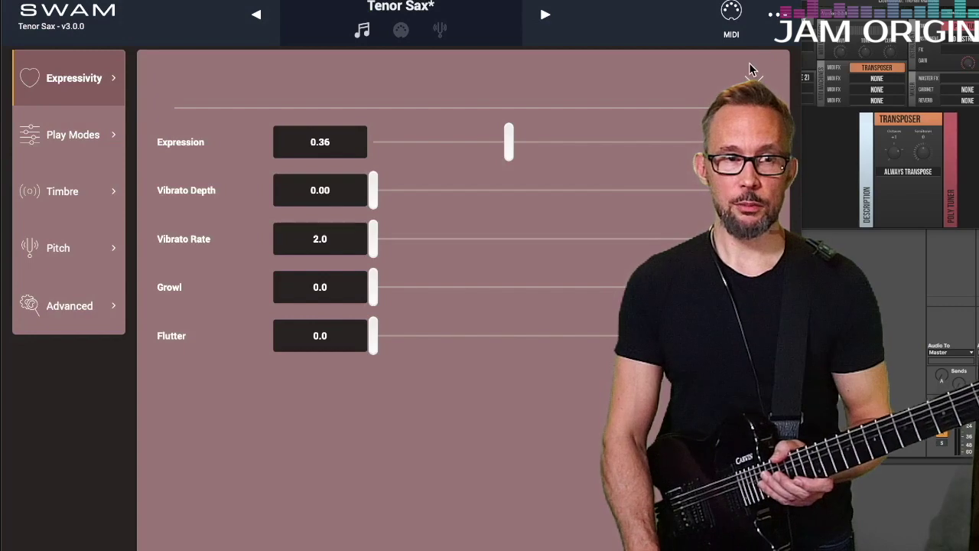
pyautogui.click(753, 79)
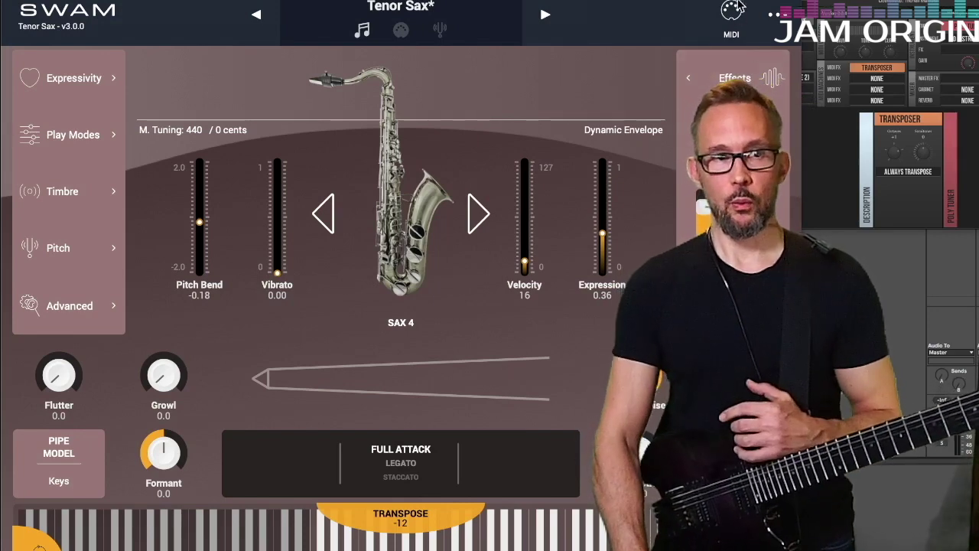
# Review the external controller assignments in the MIDI mapping table, and exit controller mapping
pyautogui.click(731, 14)
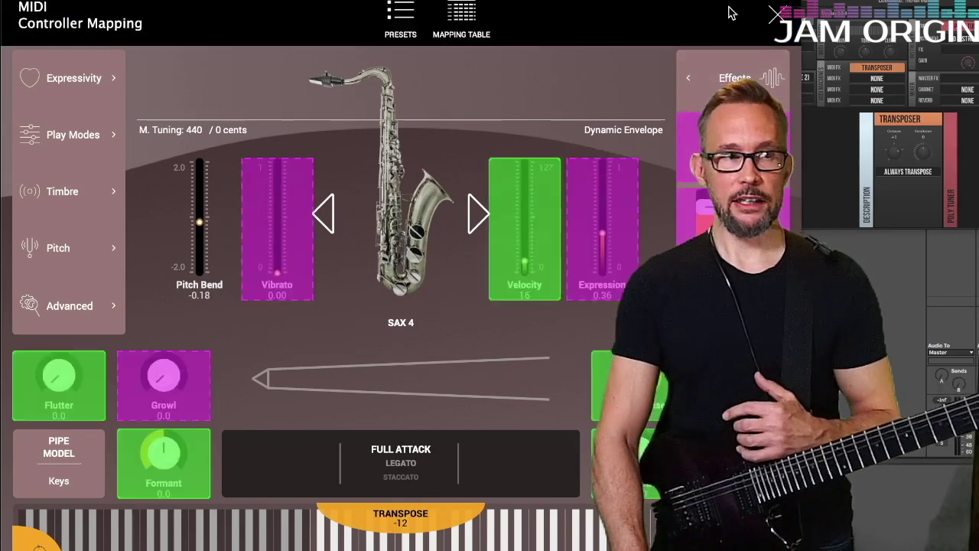
pyautogui.click(463, 16)
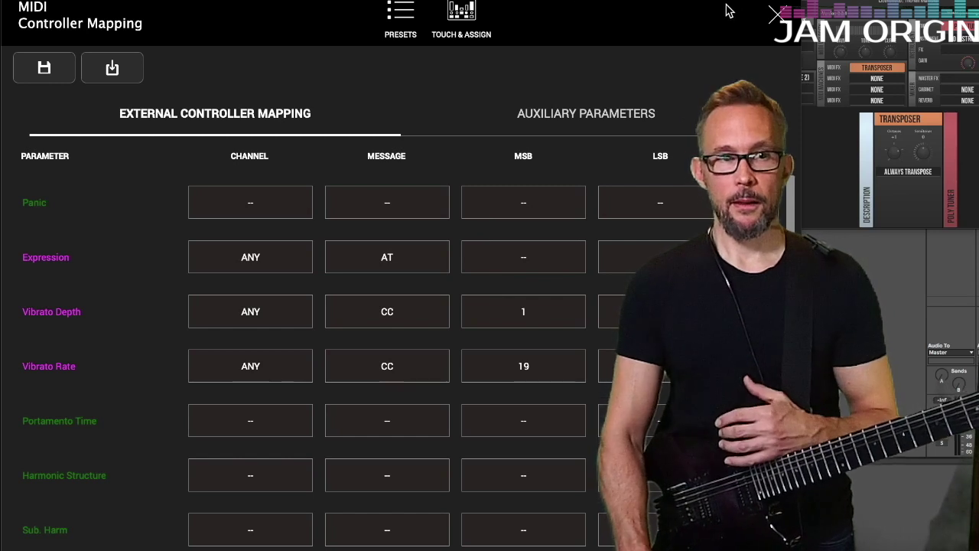
pyautogui.click(778, 15)
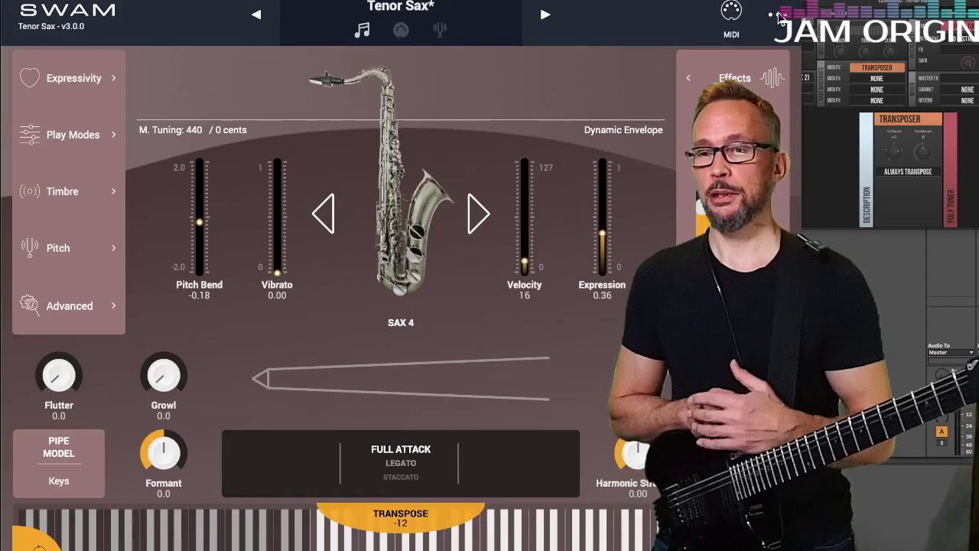